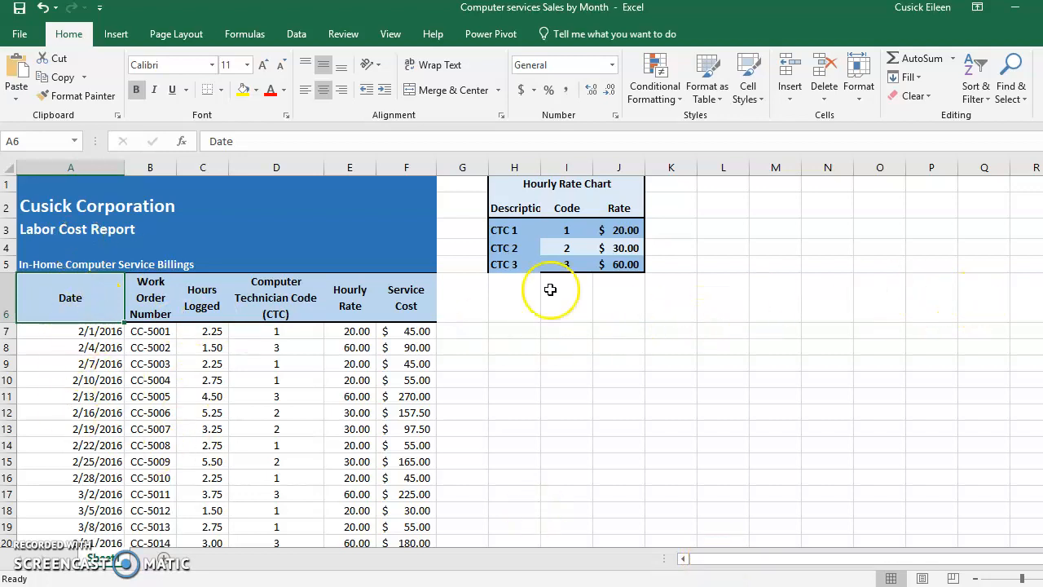
- Review the report's three title lines in cells A2, A3 and A5
click(62, 210)
click(53, 228)
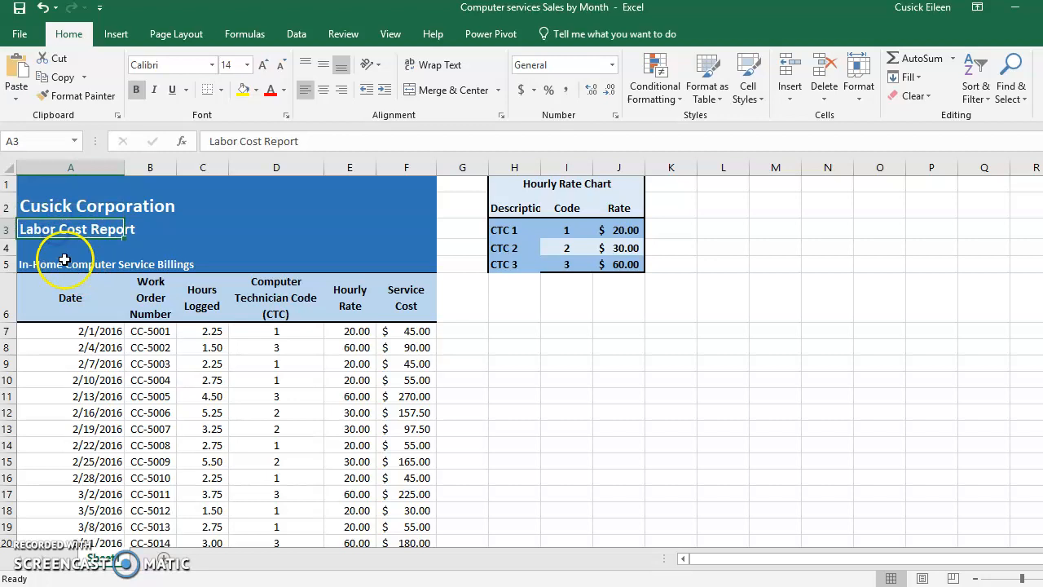
click(58, 263)
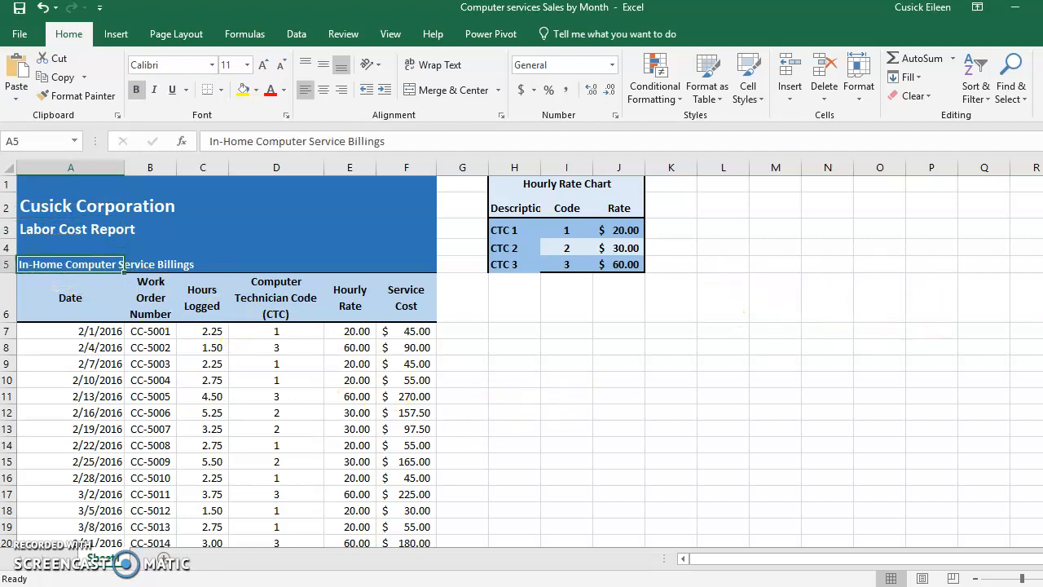
mouse_move(1042, 242)
mouse_down()
mouse_move(1042, 285)
mouse_move(1042, 242)
mouse_up()
mouse_move(1042, 242)
mouse_down()
mouse_move(1042, 285)
mouse_move(1042, 242)
mouse_up()
- Examine the lower data rows, checking each column's value in row 21 without the headings in view
click(198, 333)
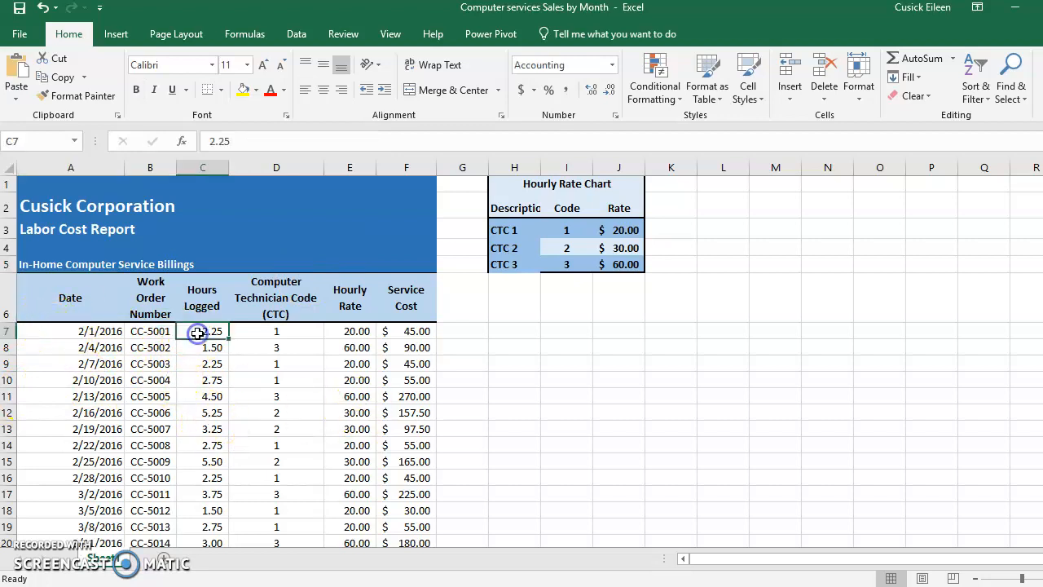
key(Page_Down)
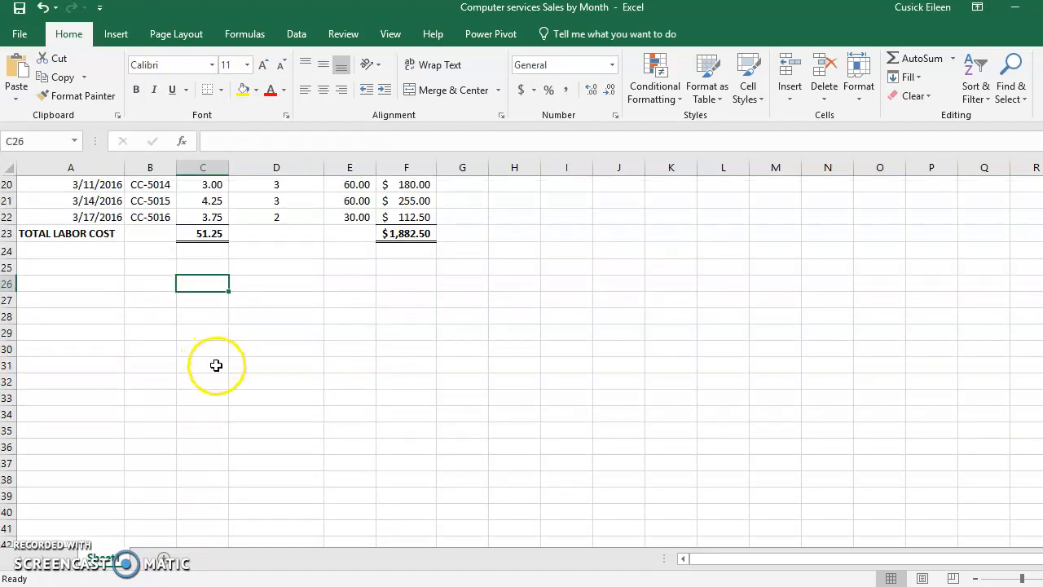
click(82, 202)
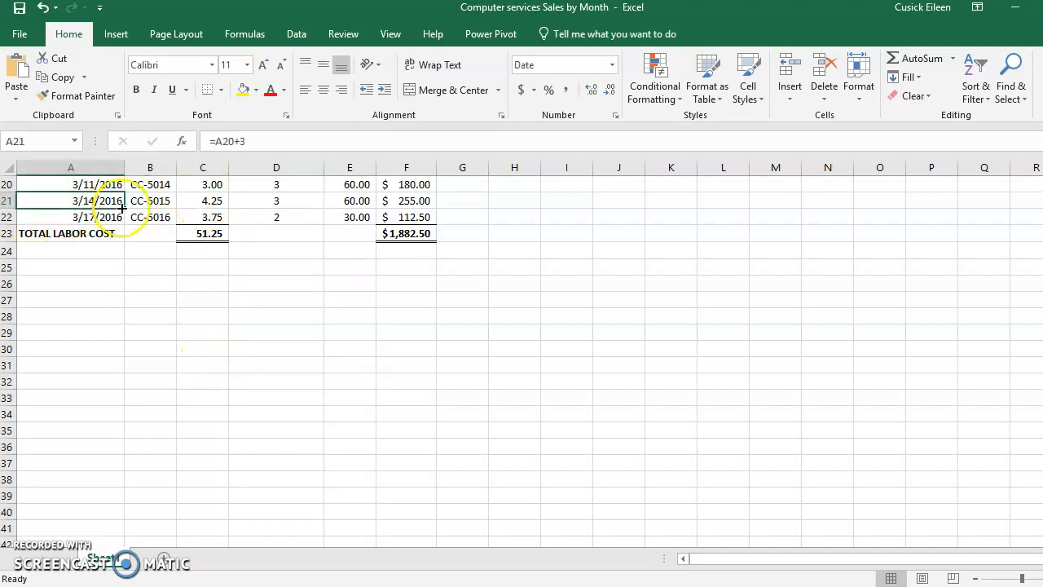
click(149, 201)
click(220, 200)
click(281, 201)
click(349, 202)
click(401, 203)
key(Page_Up)
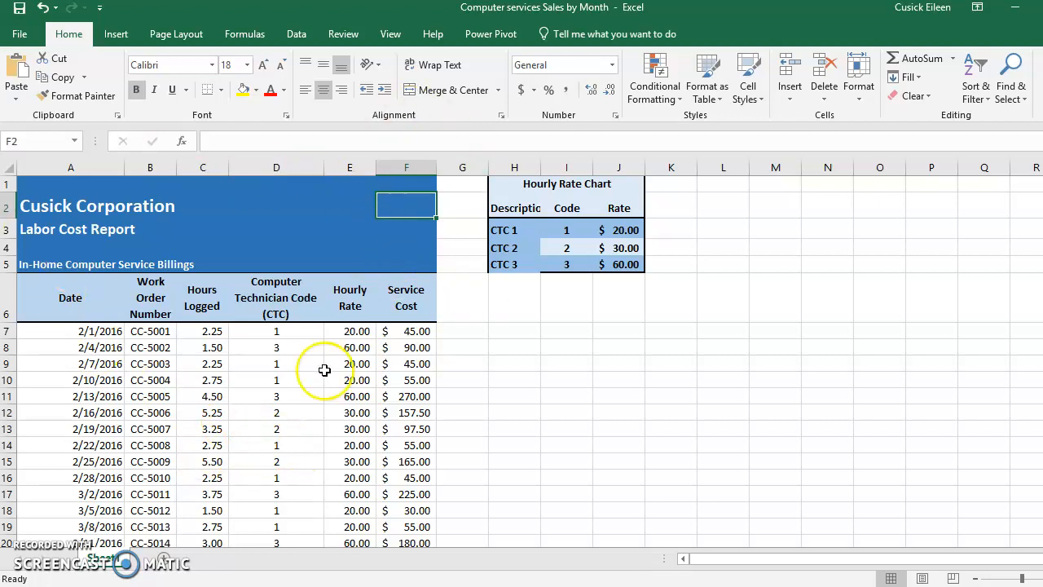
- Freeze the panes above row 7 from cell A7 and check that the headings stay in place across the data
click(40, 329)
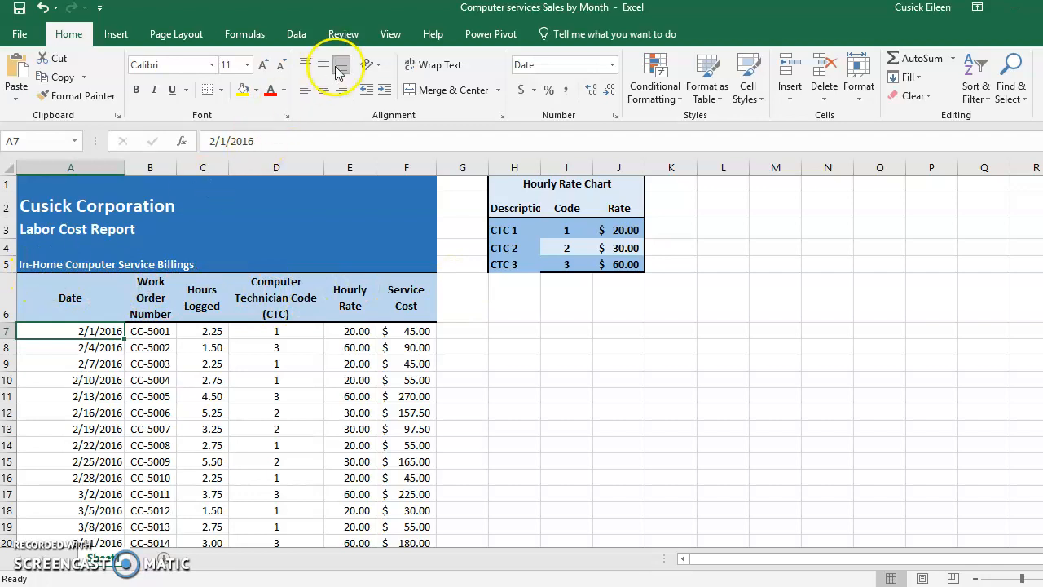
click(390, 36)
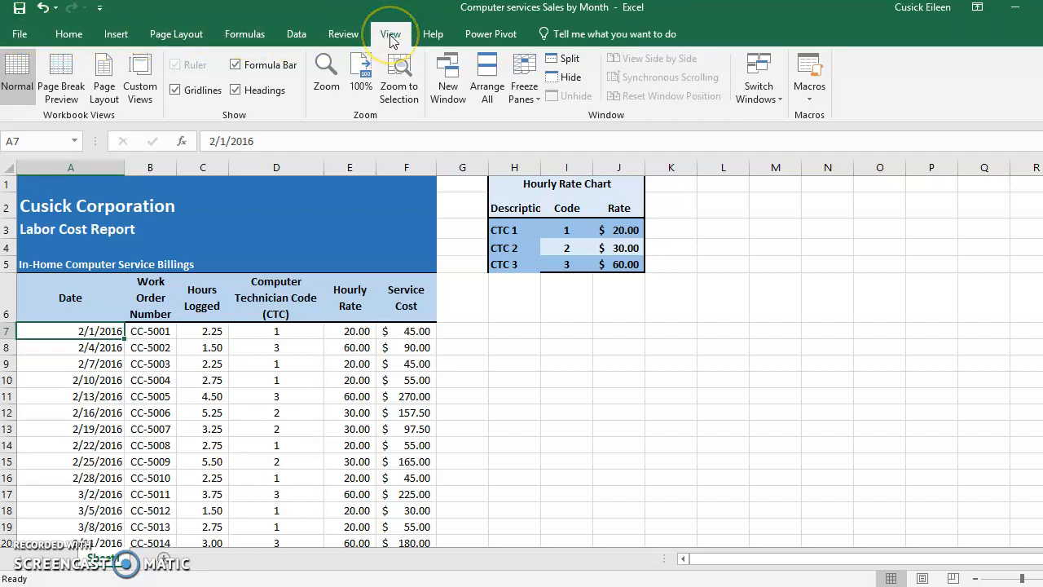
click(535, 101)
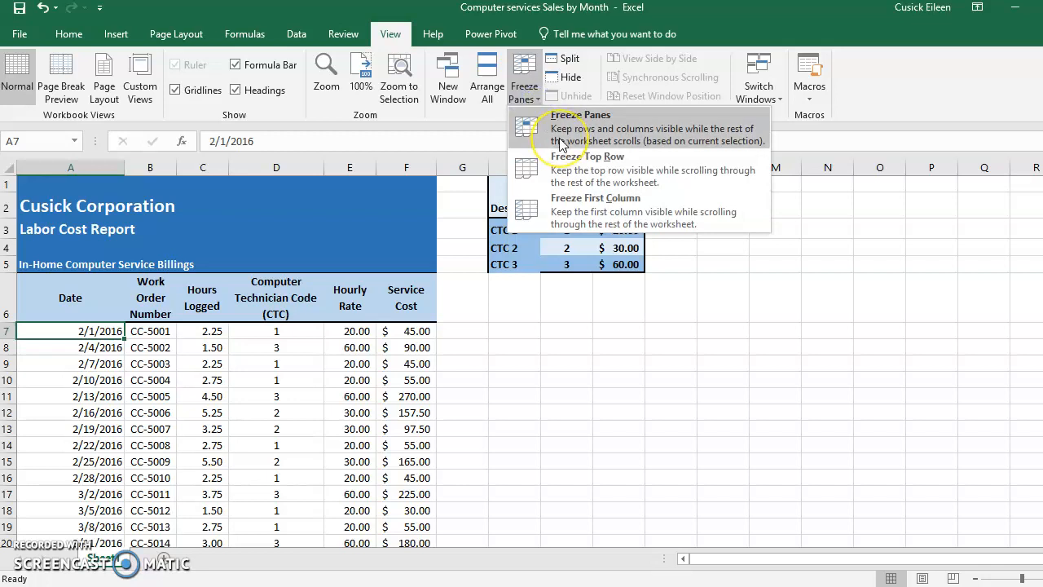
click(573, 180)
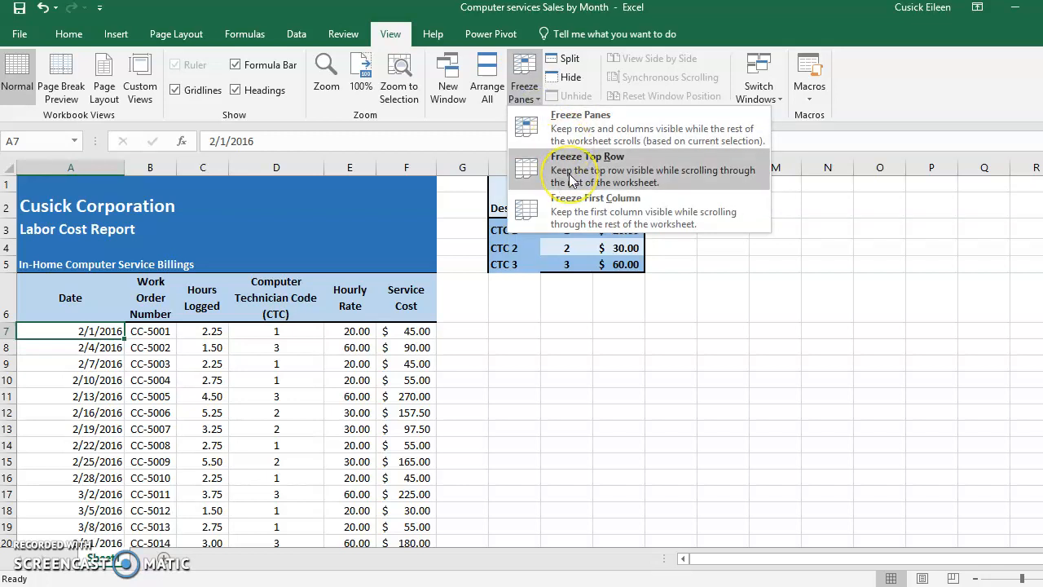
click(590, 139)
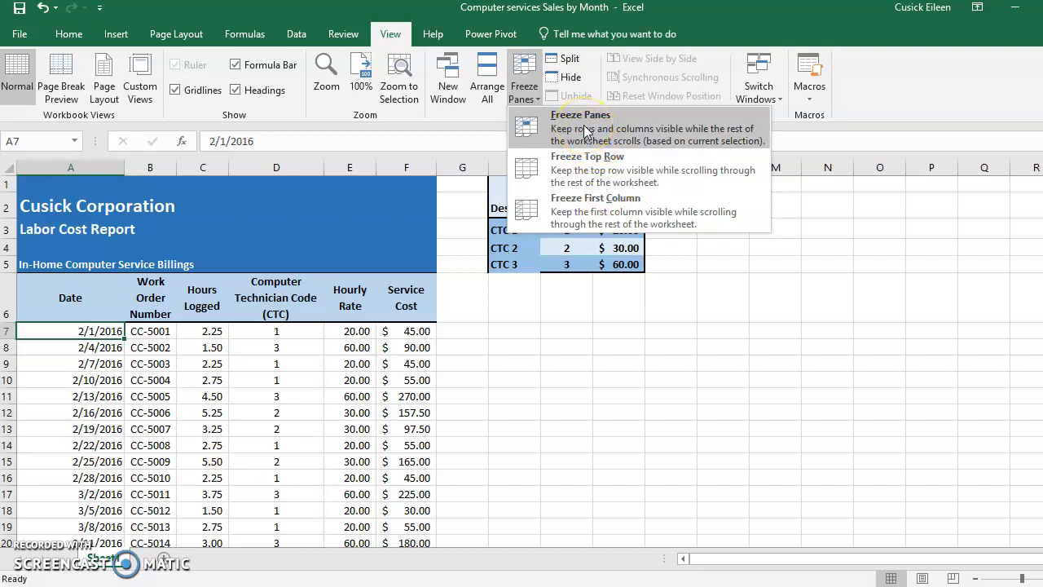
click(585, 131)
click(67, 336)
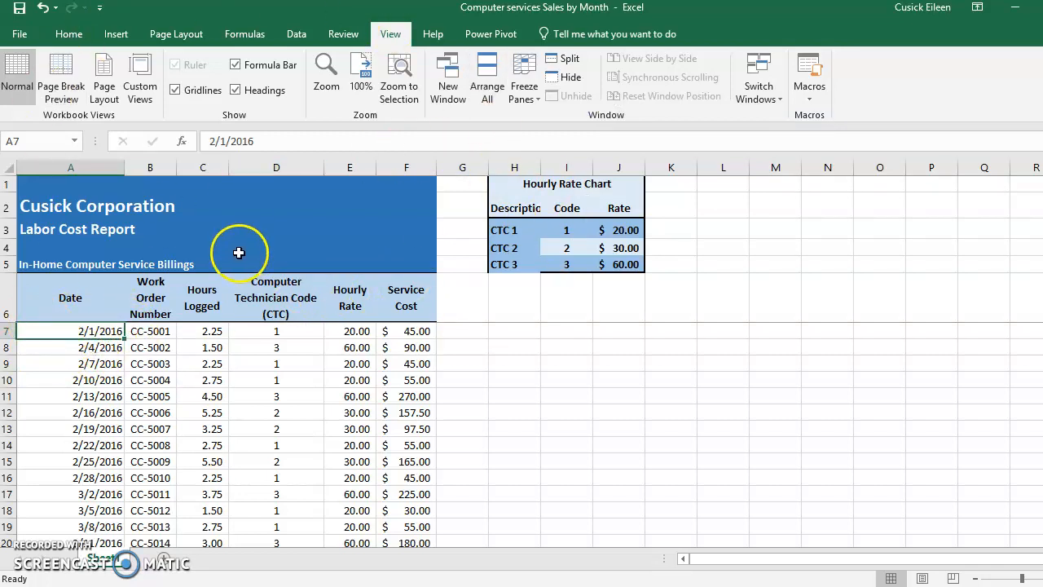
key(Page_Down)
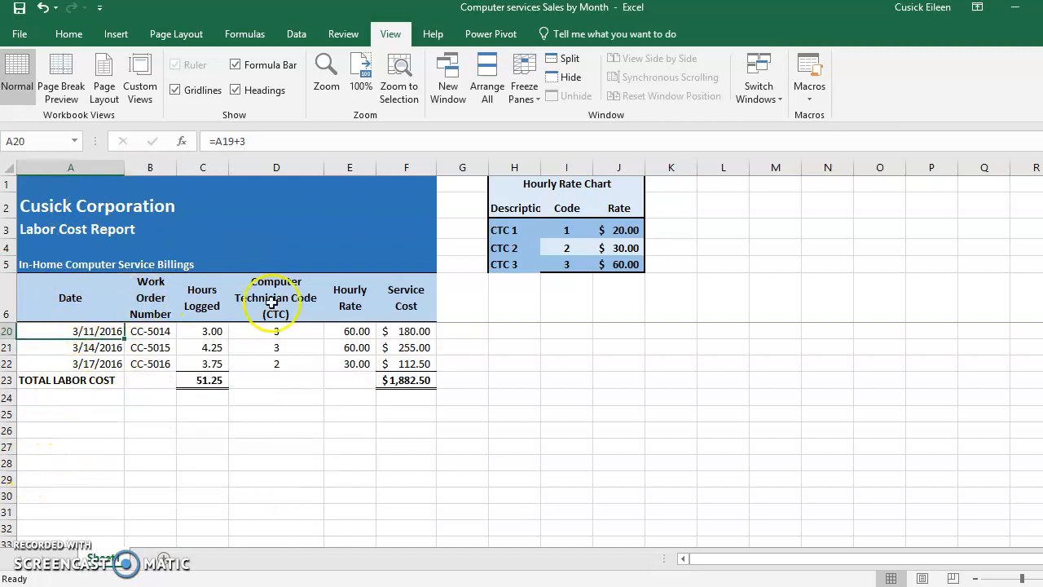
key(ctrl+Home)
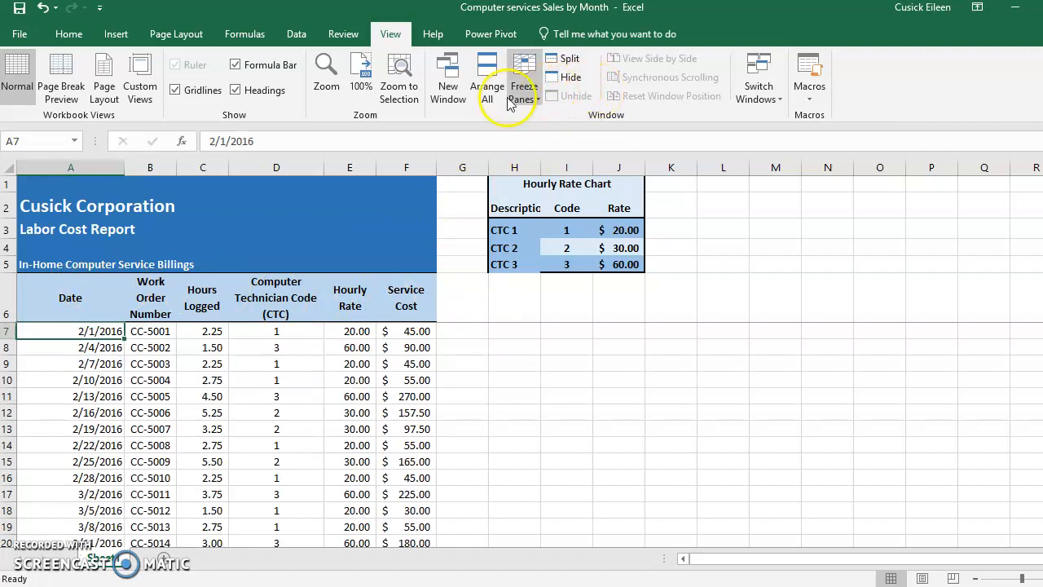
- Unfreeze the panes and check how the headings behave at the lower data rows
click(526, 93)
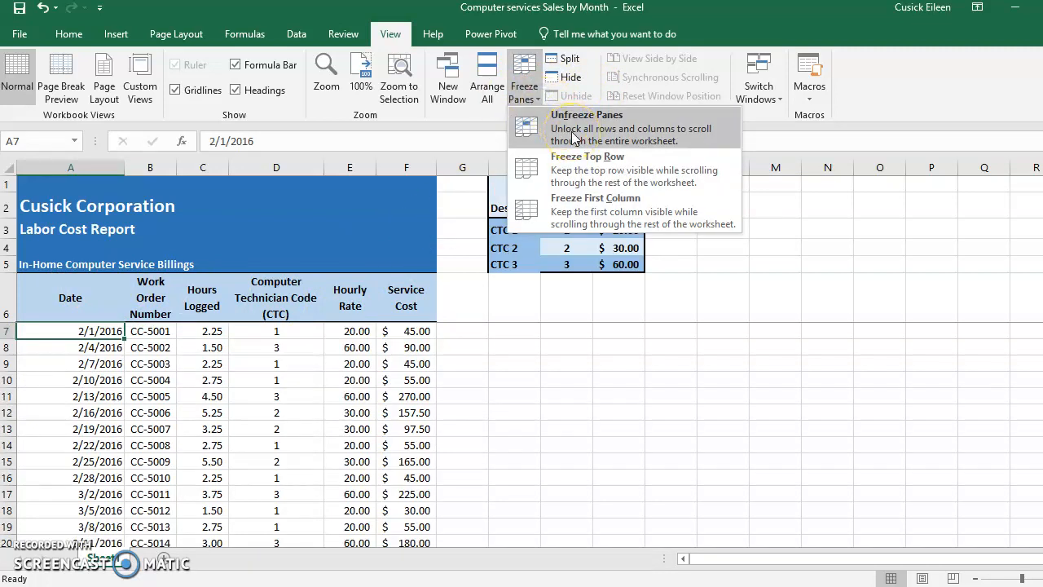
click(573, 134)
key(Page_Down)
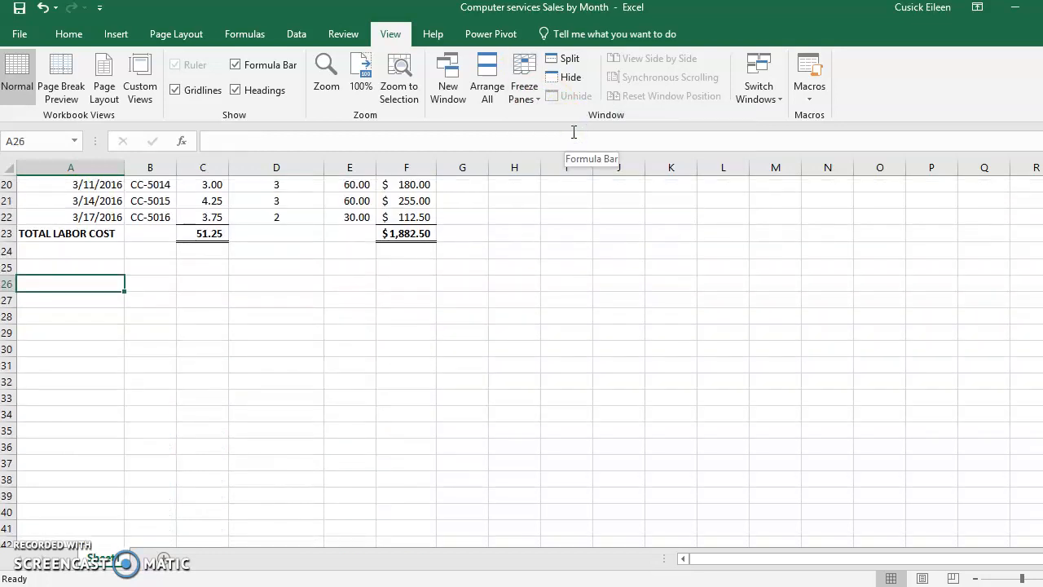
key(ctrl+Home)
- Freeze the panes at cell A7 so that rows 1 to 6 stay locked
click(528, 98)
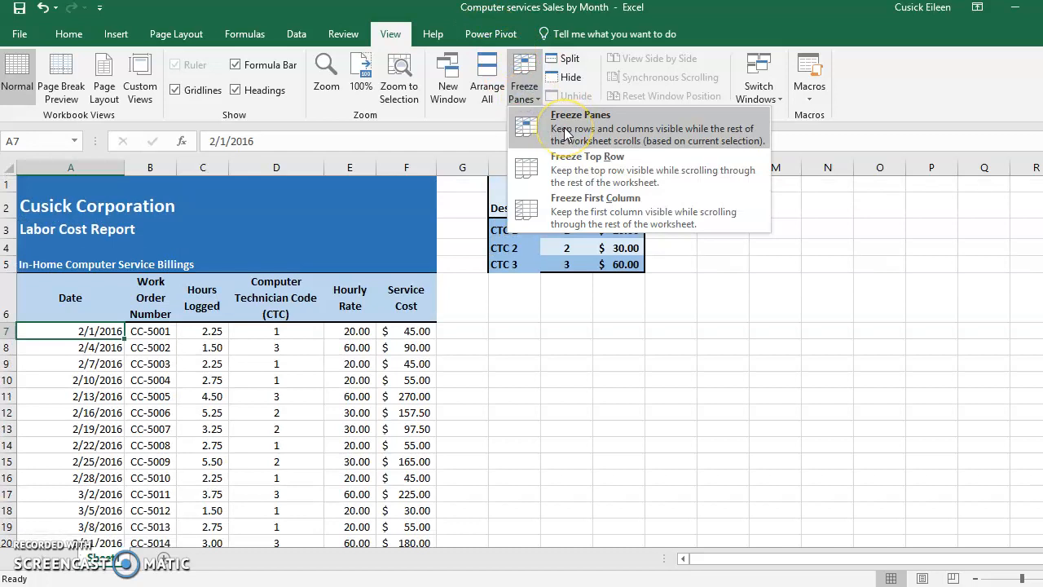
click(43, 336)
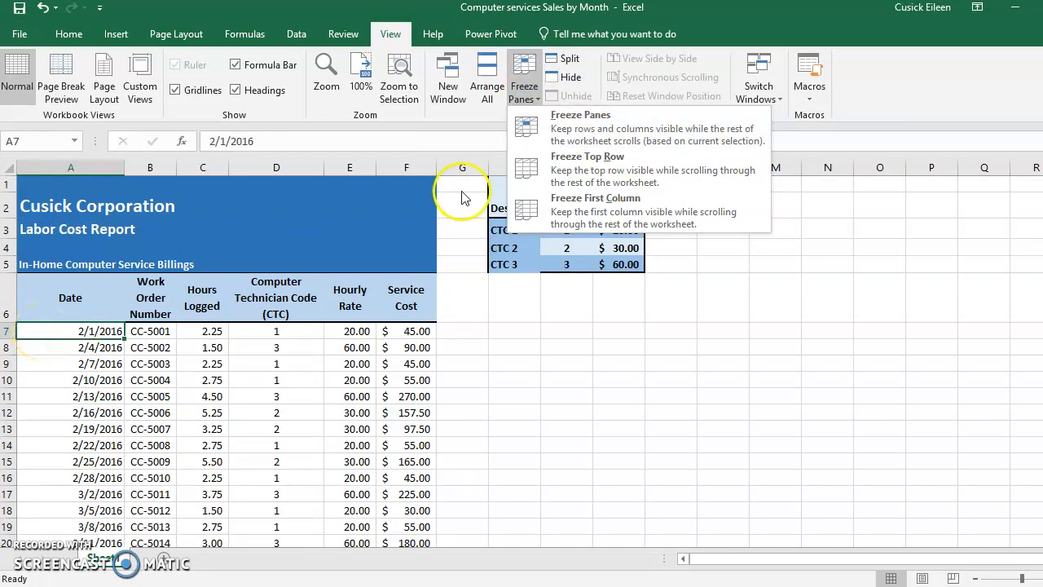
click(565, 126)
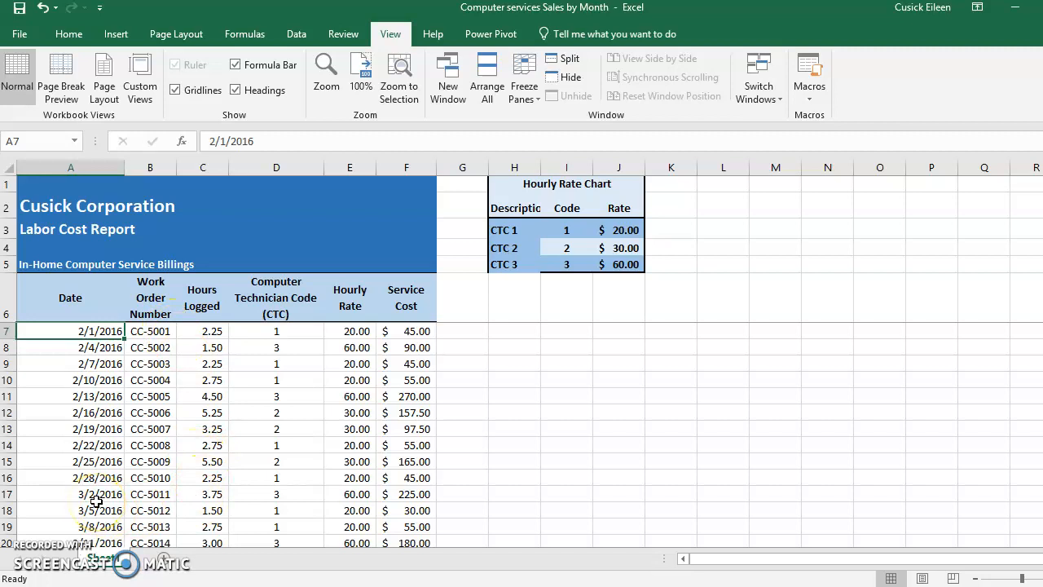
- Inspect the contents of title cells A2 and A3 to see which cell holds each text
click(46, 207)
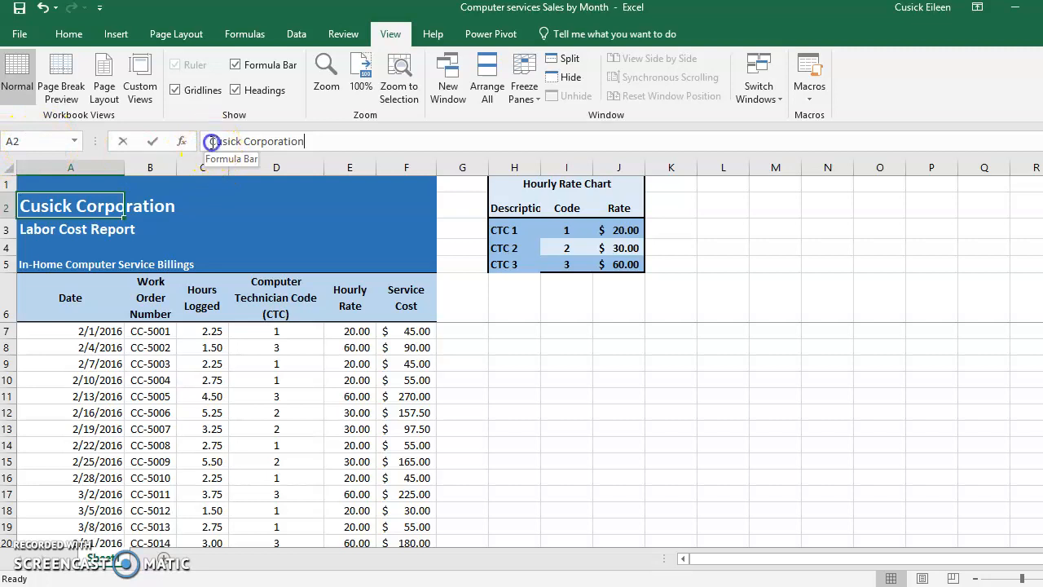
drag(211, 142, 321, 140)
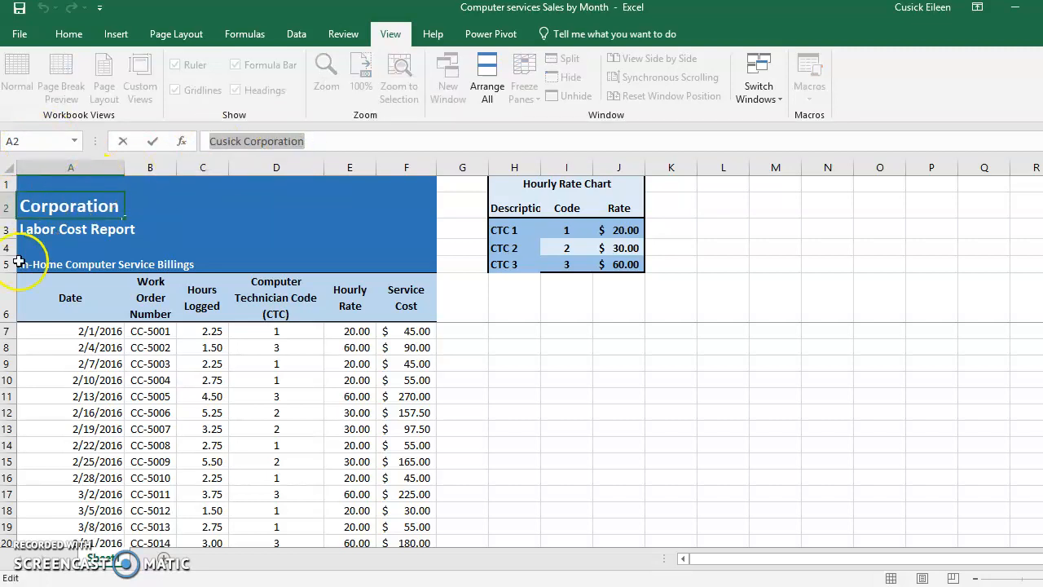
click(37, 232)
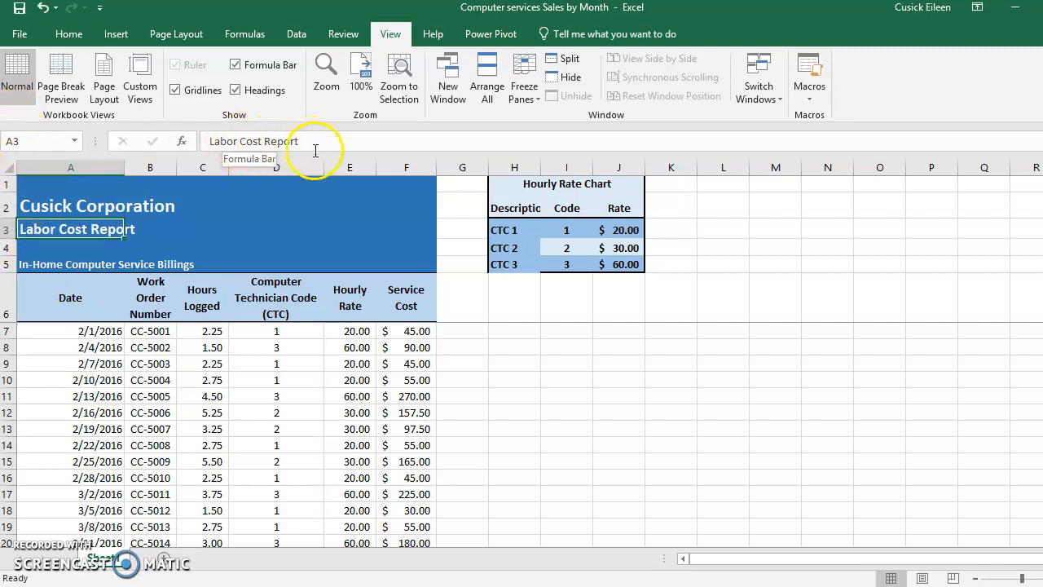
- Try to center the company title across A2:F2 with plain Center alignment, and undo it
click(43, 207)
drag(42, 208, 408, 198)
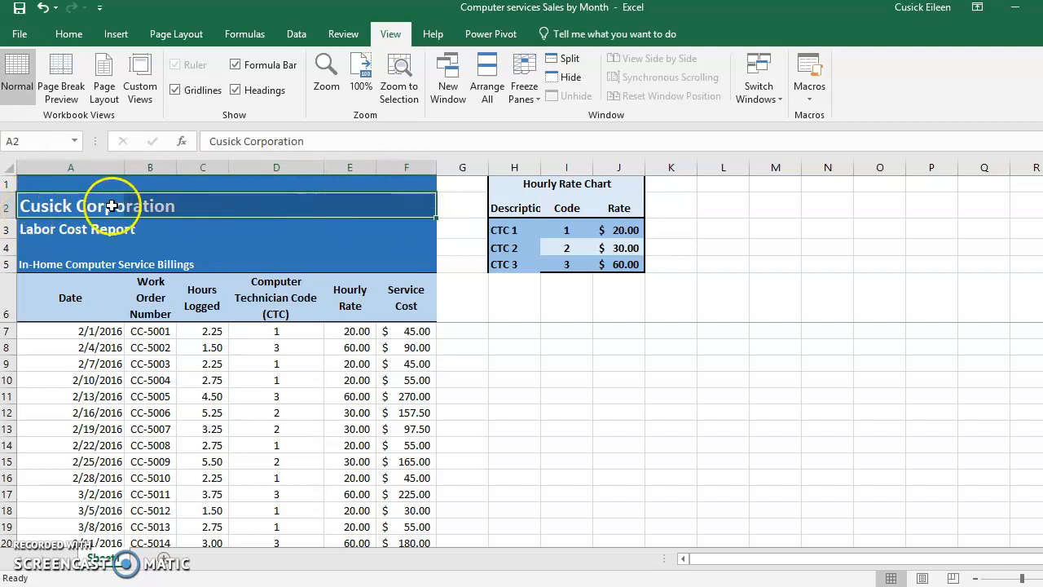
click(68, 34)
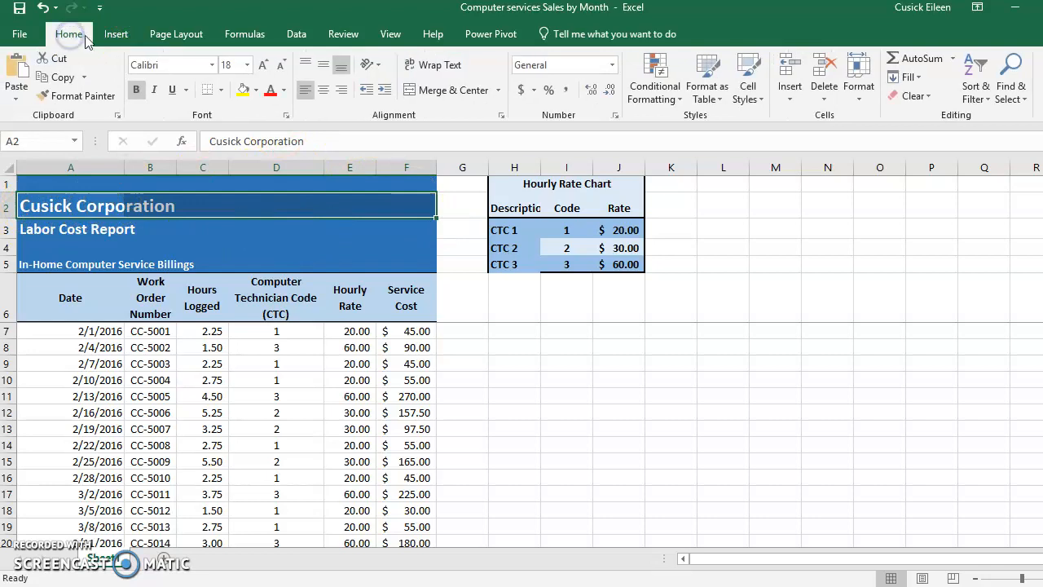
click(325, 91)
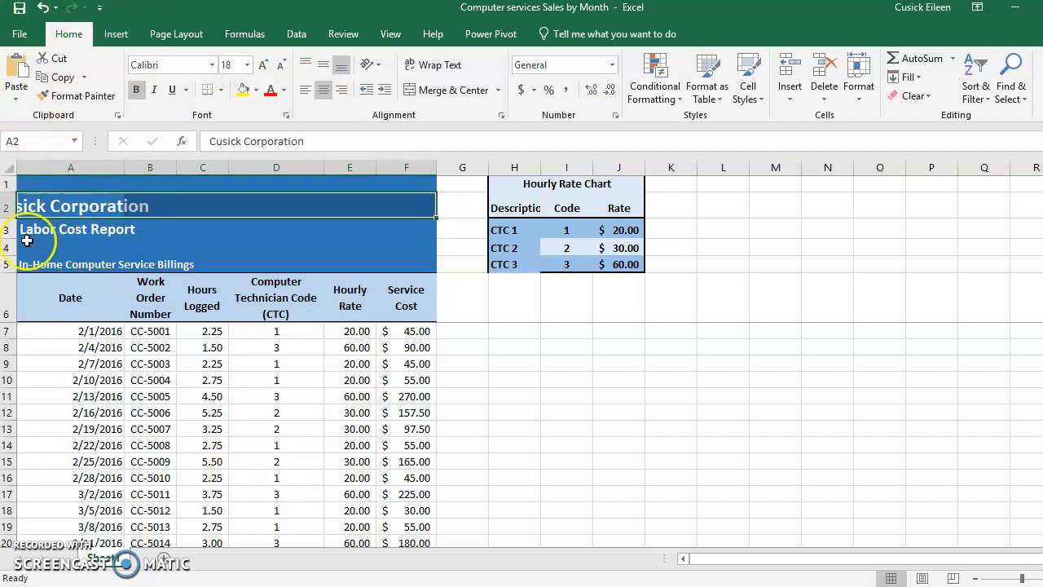
click(42, 8)
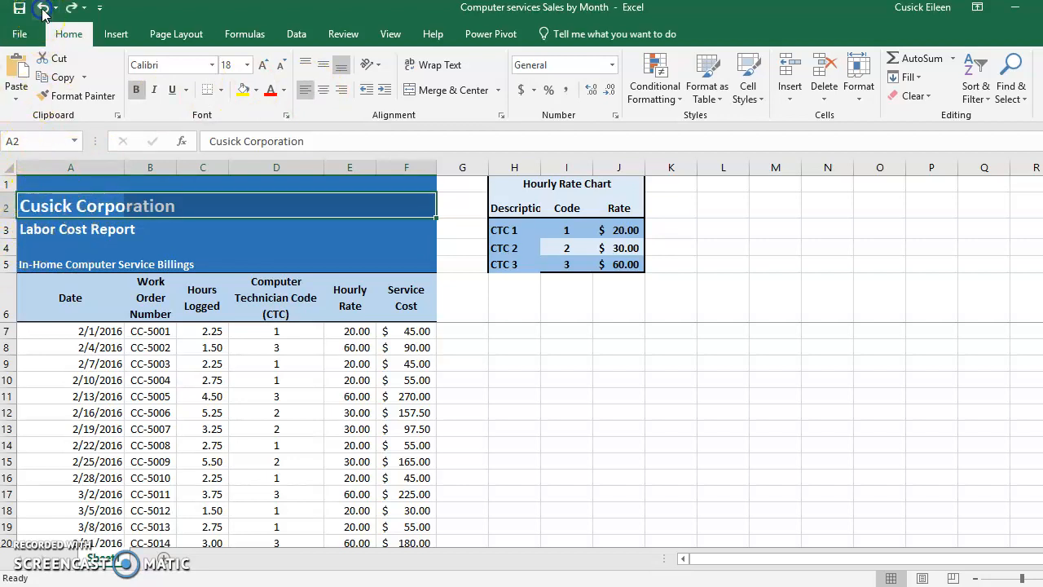
- Merge and center the company title across cells A2:F2
click(473, 296)
click(25, 205)
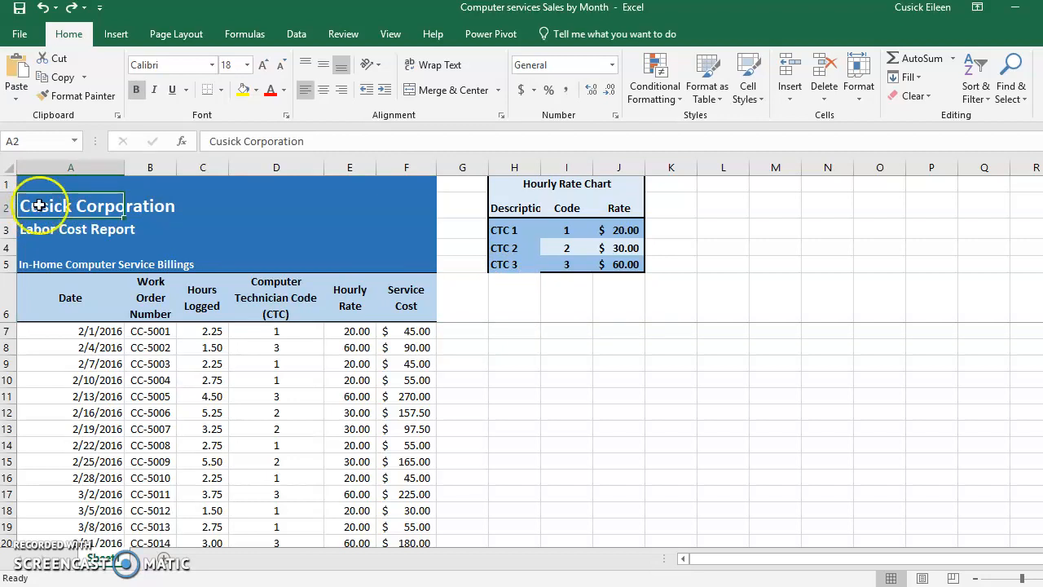
drag(113, 212, 353, 214)
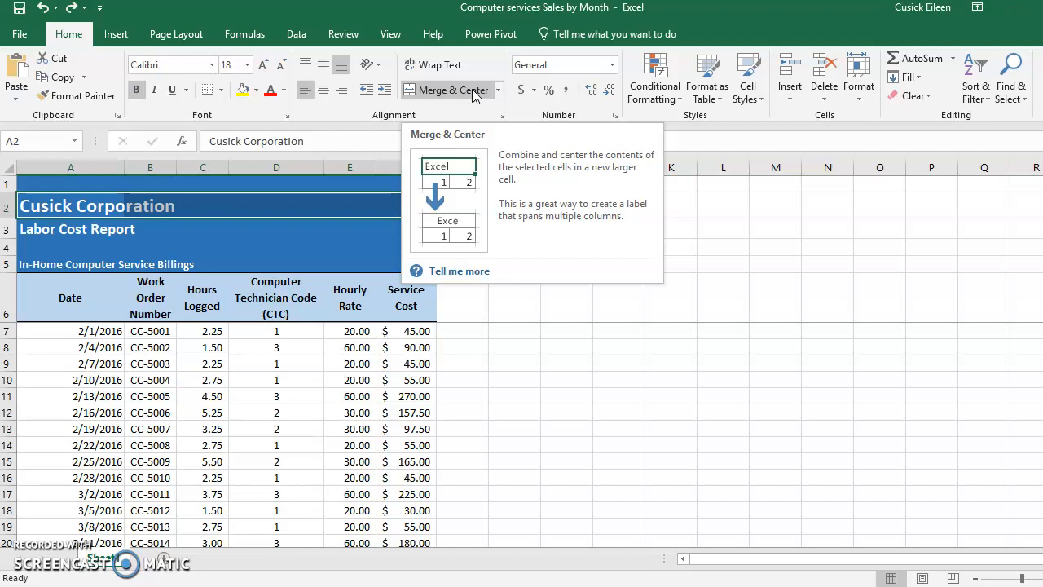
click(472, 89)
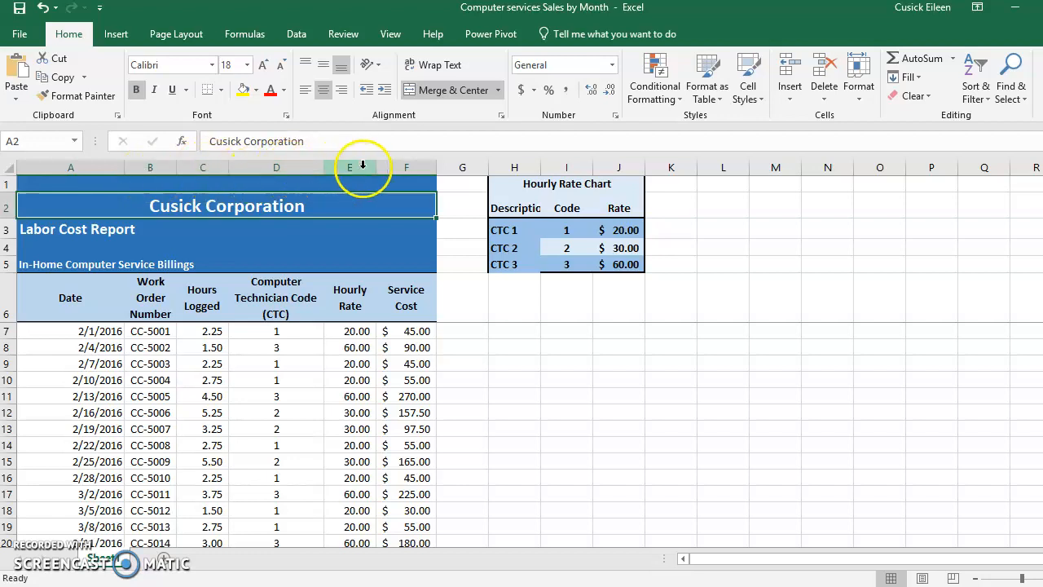
- Merge and center the Labor Cost Report line across A3:F3 and the In-Home Computer Service Billings line across A5:F5
click(42, 230)
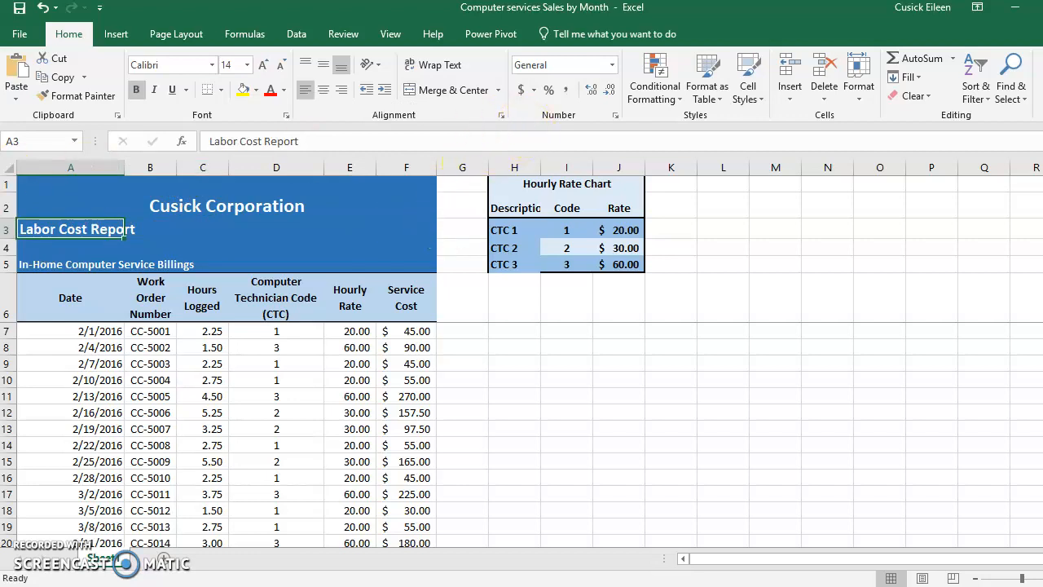
drag(53, 225, 404, 229)
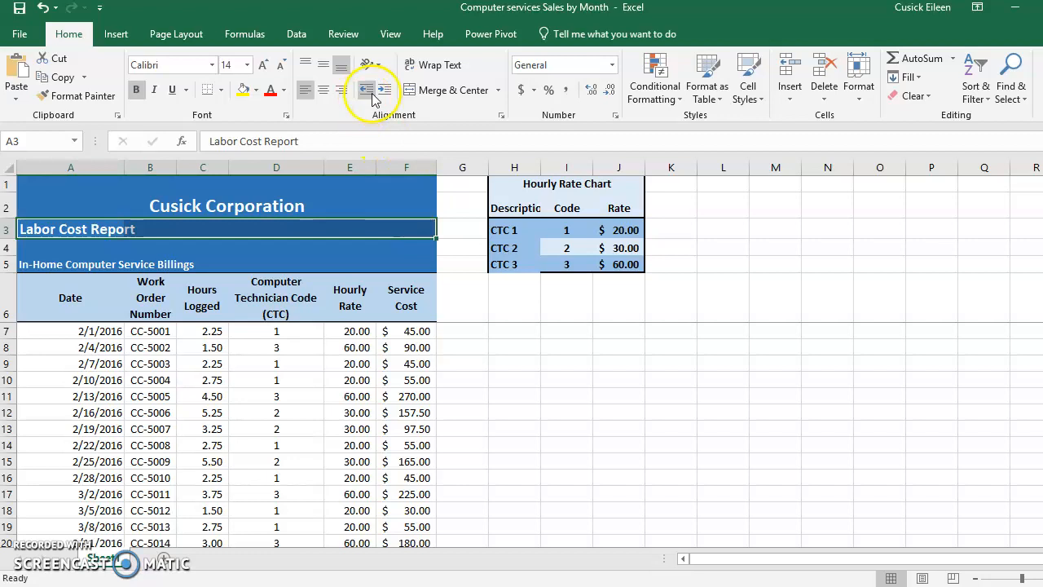
click(437, 89)
drag(18, 265, 393, 266)
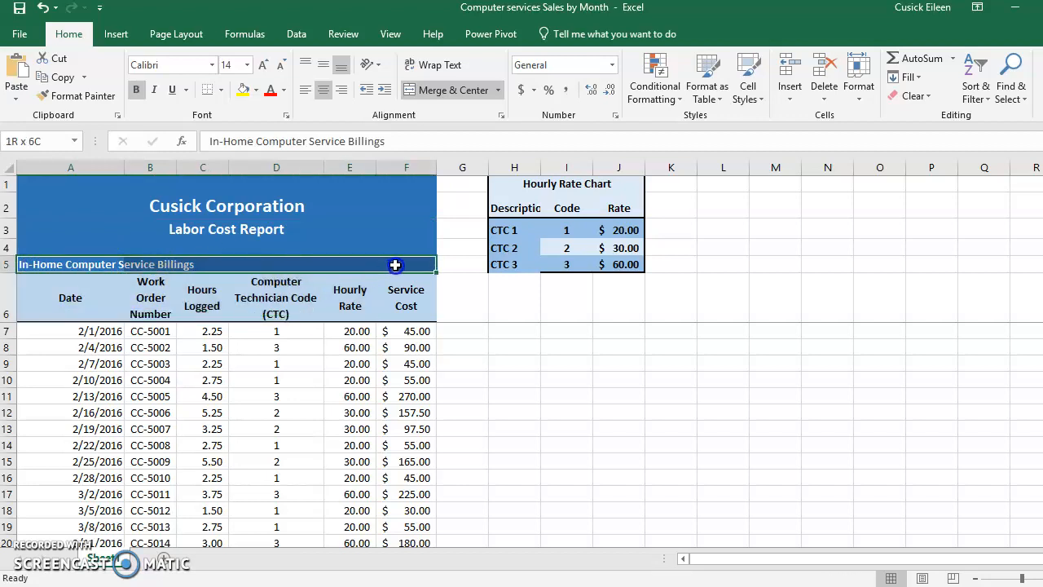
click(440, 90)
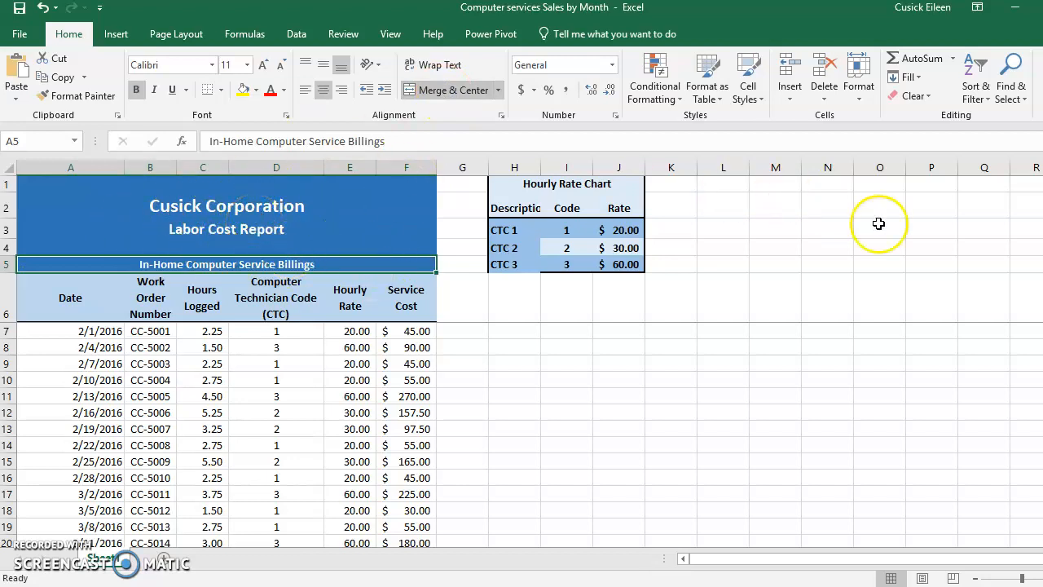
- Unmerge and left-align the company title in row 2, and merge and center it across A2:F2 again
scroll(522, 435, down, 1)
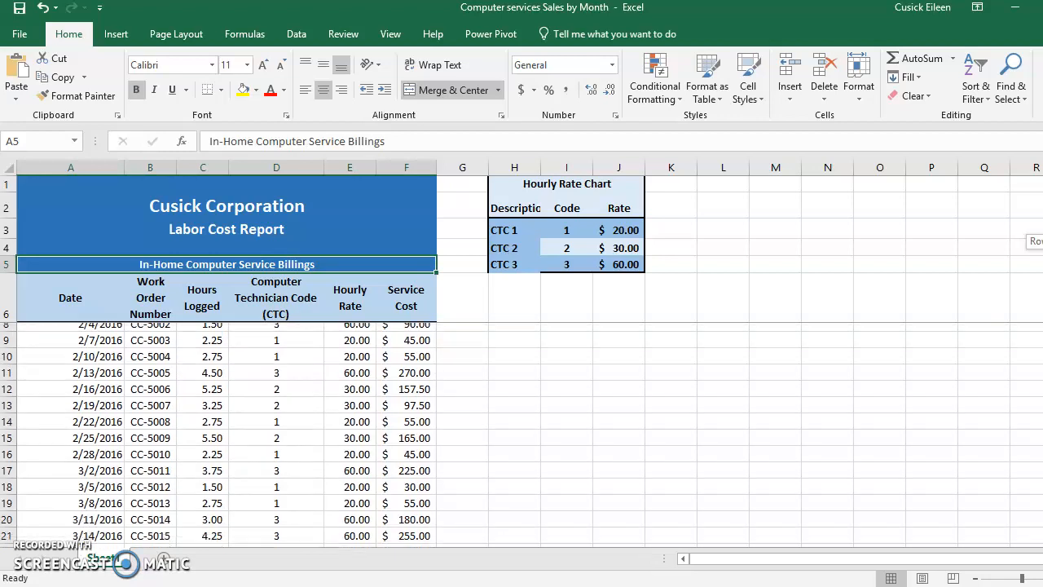
click(33, 206)
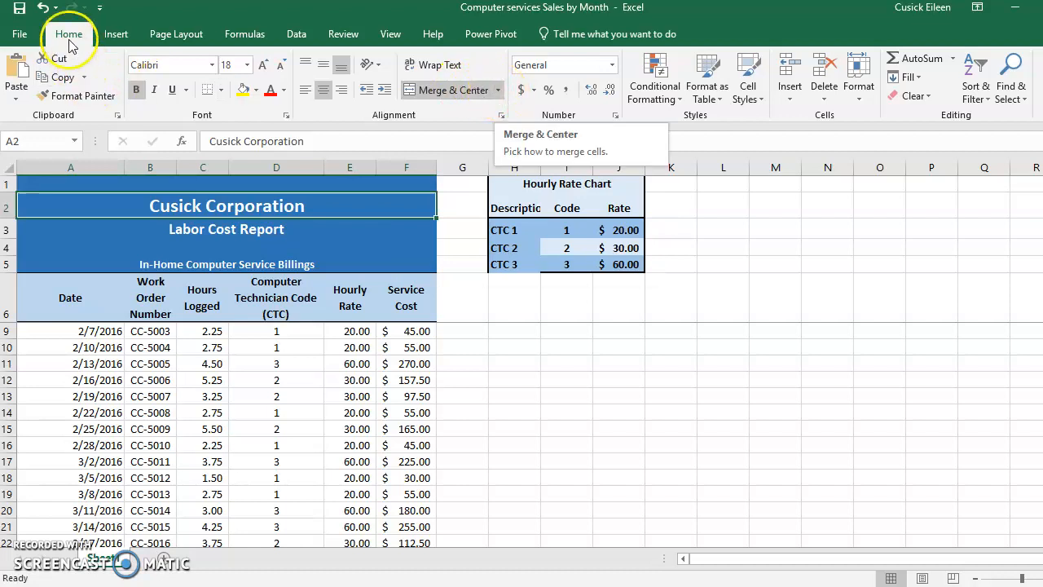
click(497, 89)
click(485, 171)
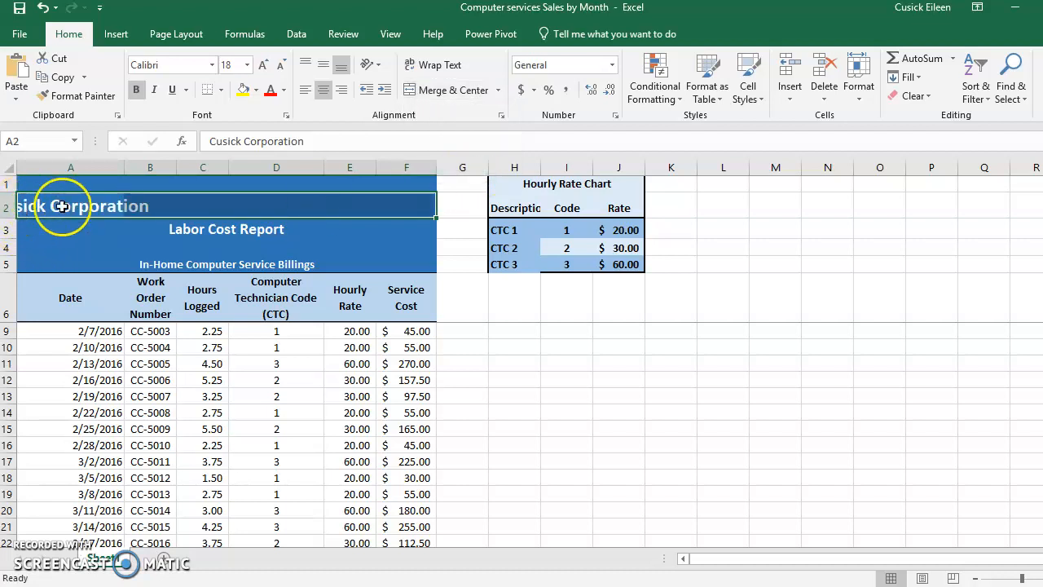
click(306, 93)
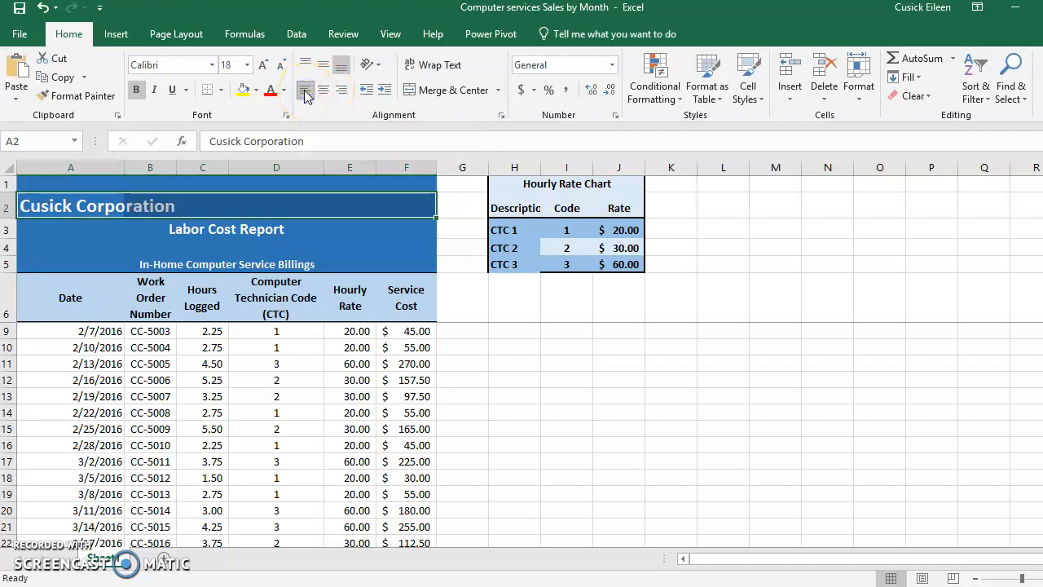
click(498, 90)
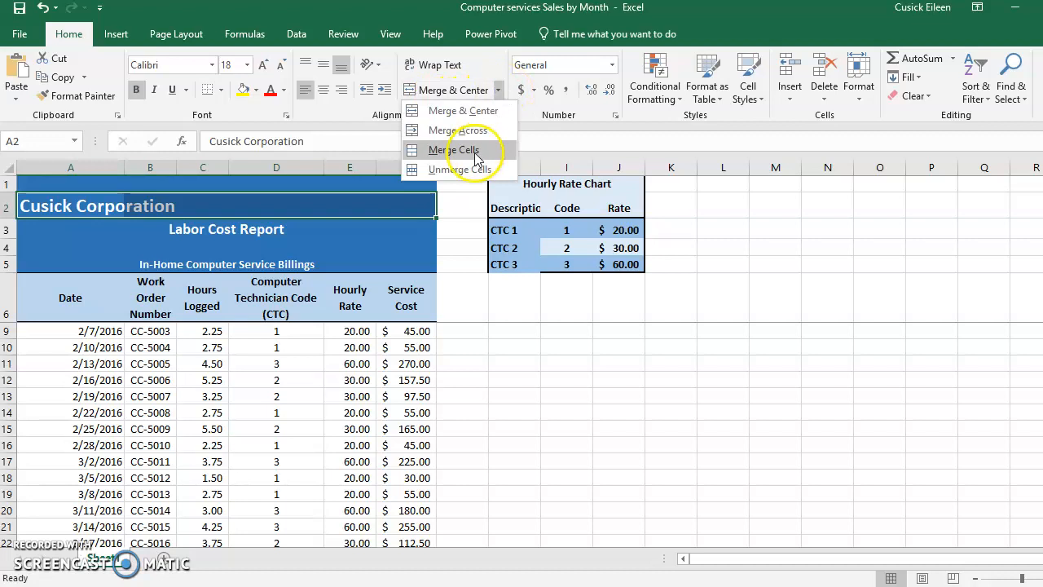
click(465, 110)
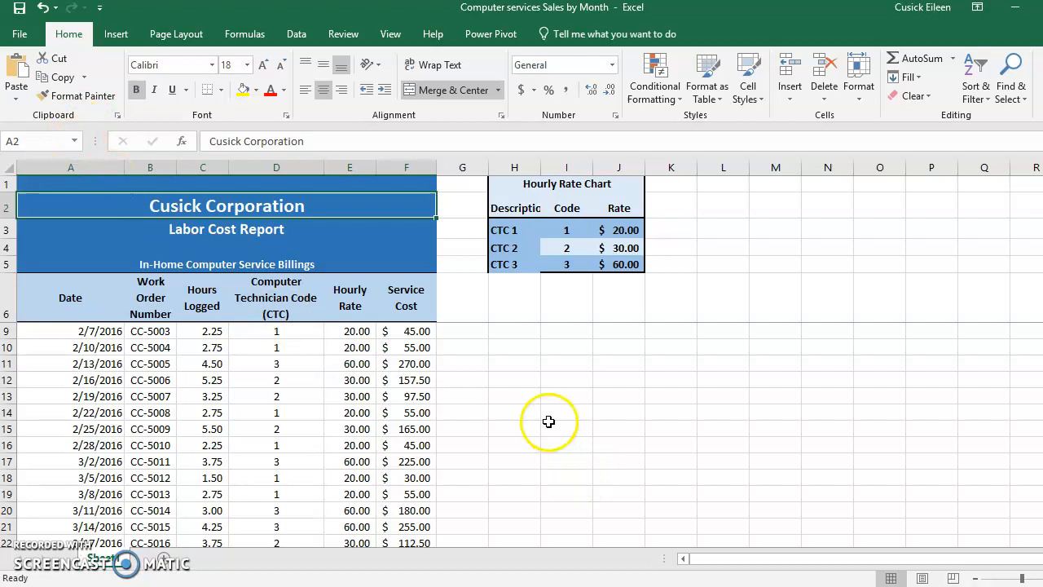
- Examine the computer technician codes of the first five work orders in cells D7 to D11
mouse_move(1042, 248)
mouse_down()
mouse_move(1042, 265)
mouse_move(1042, 231)
mouse_up()
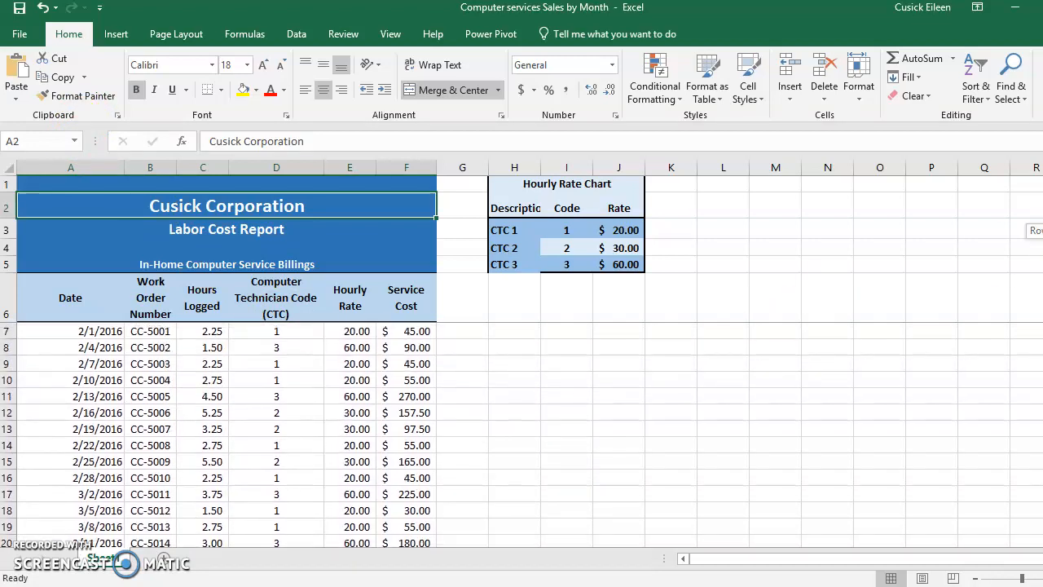
click(252, 333)
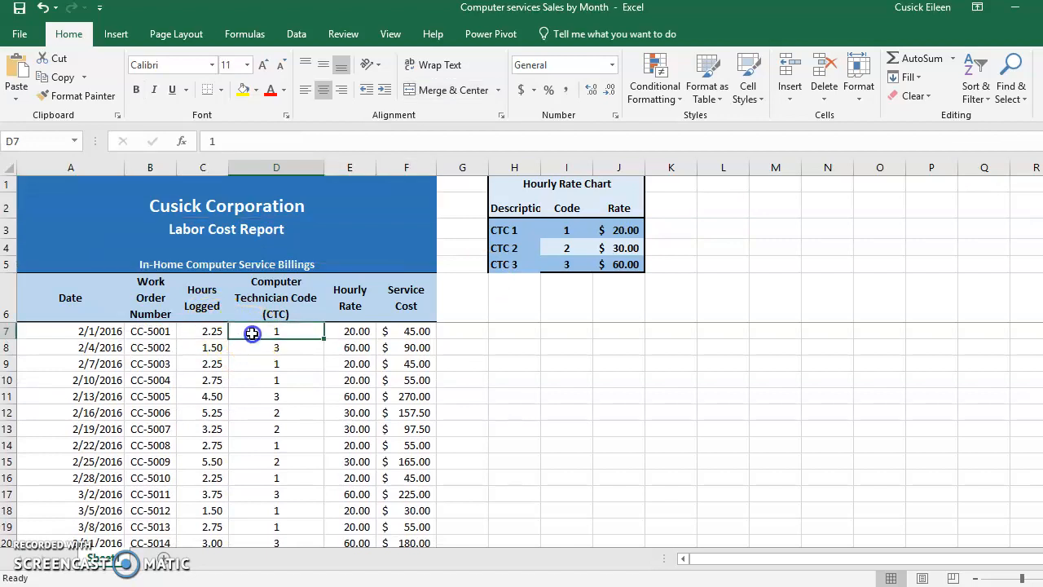
click(261, 347)
click(271, 364)
click(275, 380)
click(275, 396)
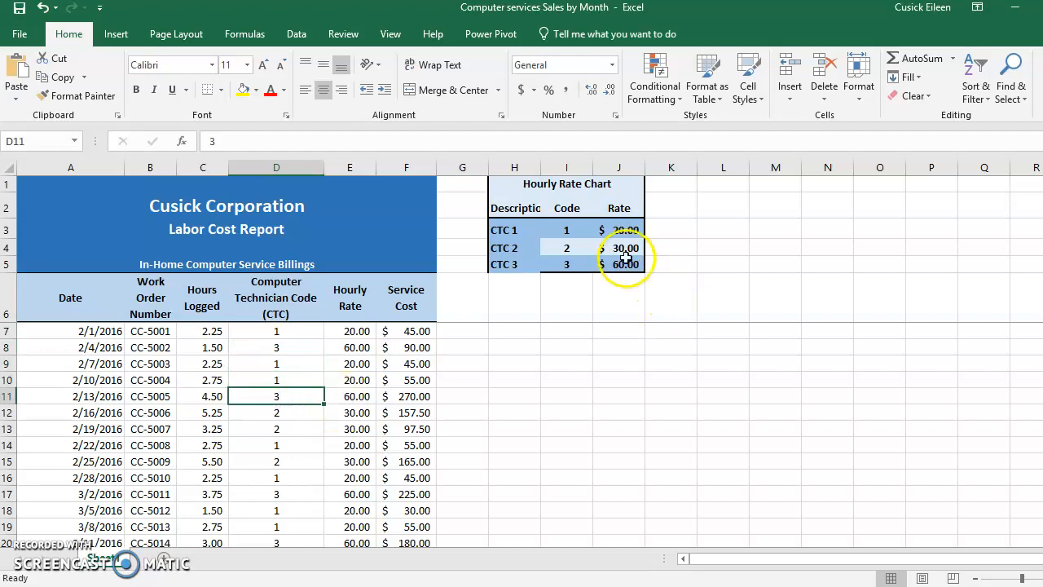
- Examine how the codes match the rates in I3:J5 of the Hourly Rate Chart
mouse_move(559, 230)
mouse_down()
mouse_move(608, 227)
mouse_move(608, 263)
mouse_up()
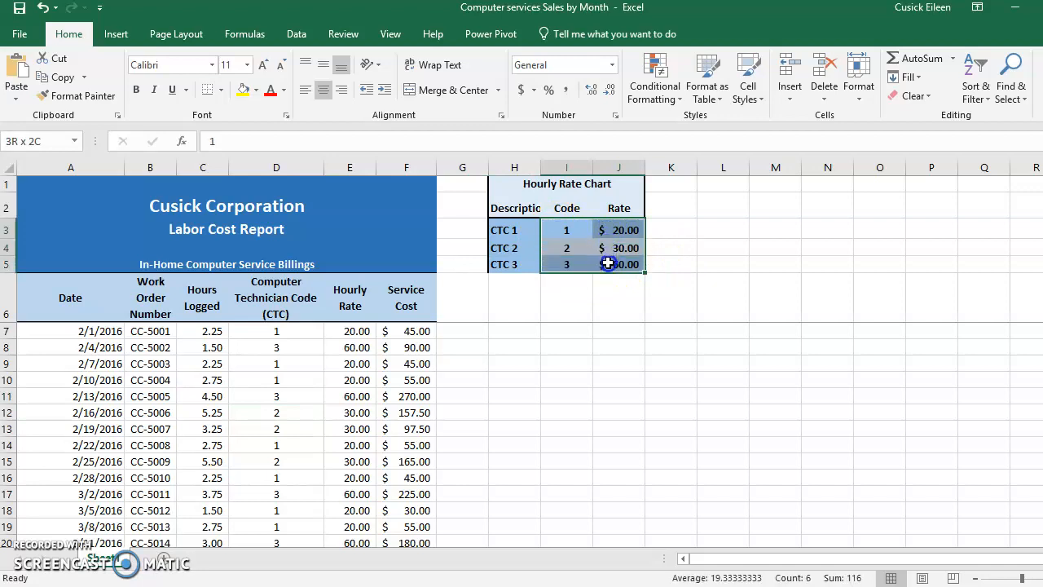
click(565, 229)
click(614, 228)
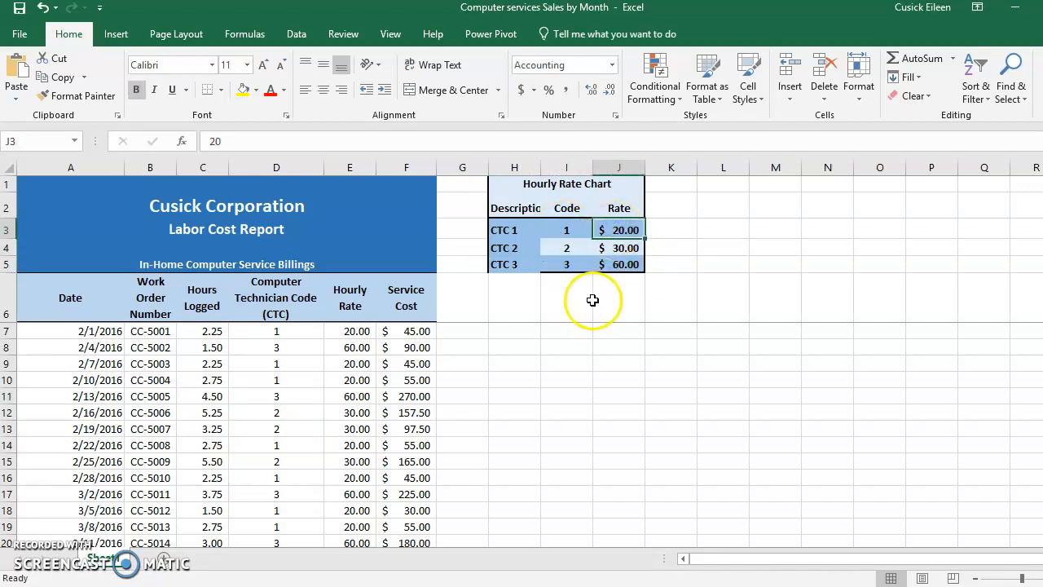
click(612, 249)
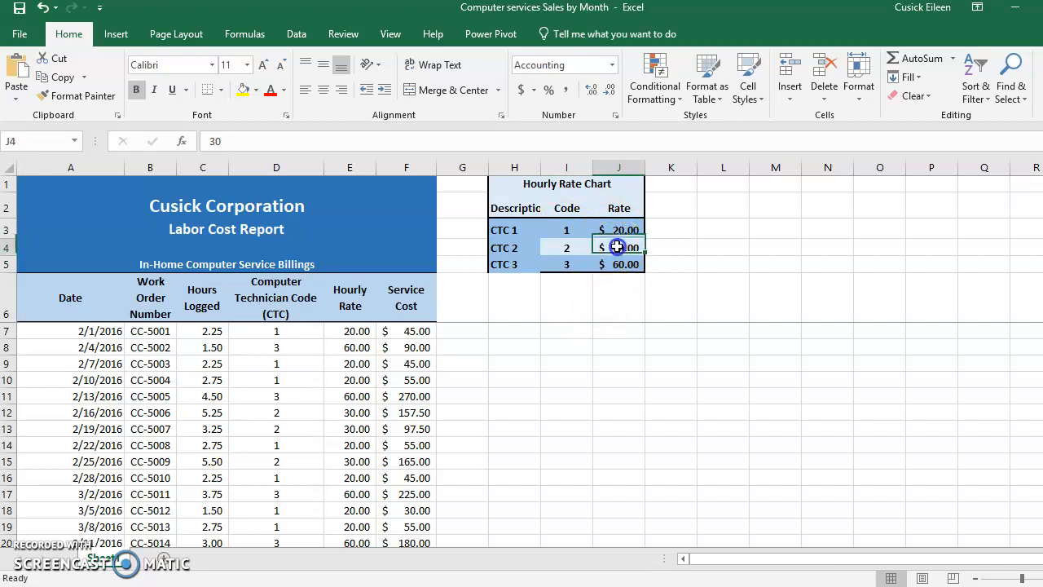
click(610, 261)
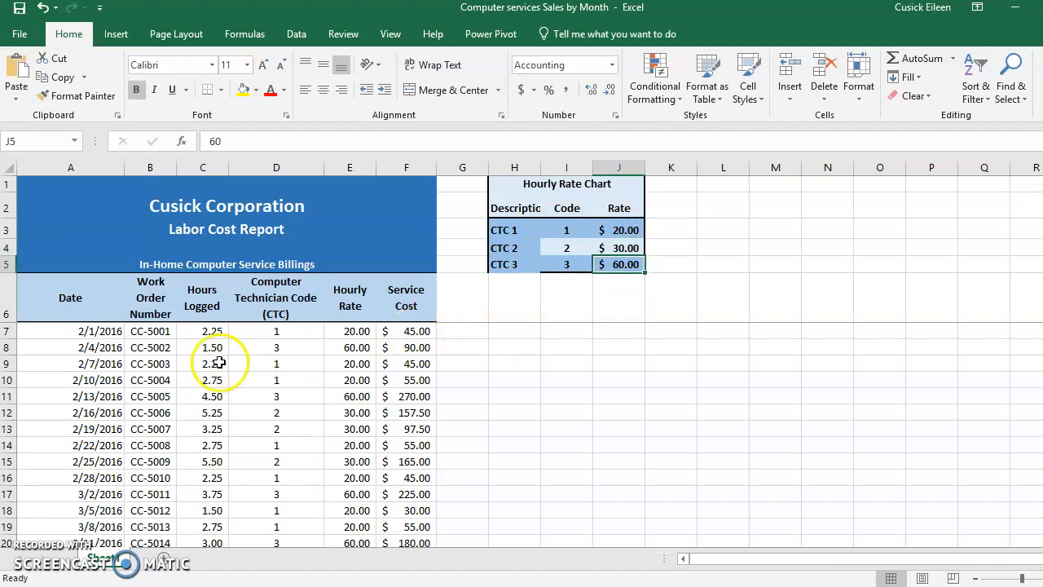
- Examine the VLOOKUP formula in Hourly Rate cell E7 and the cells it refers to
click(349, 333)
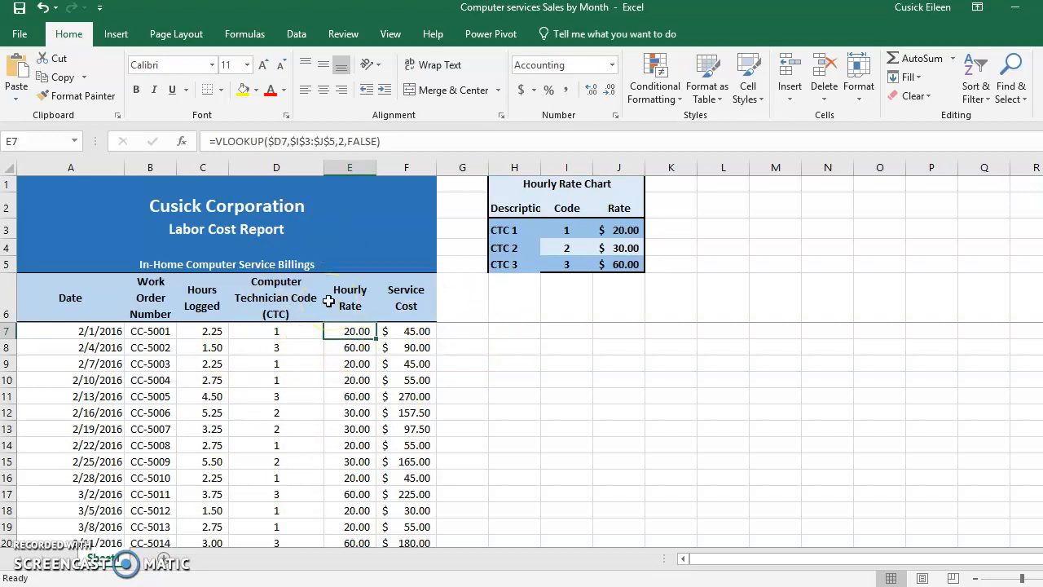
click(566, 445)
click(349, 331)
double_click(349, 331)
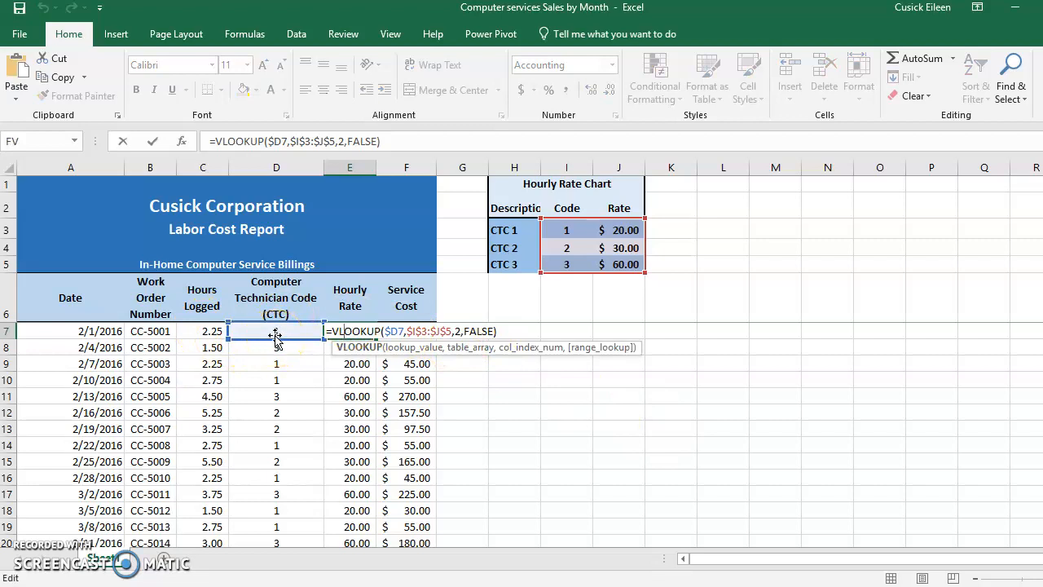
click(388, 333)
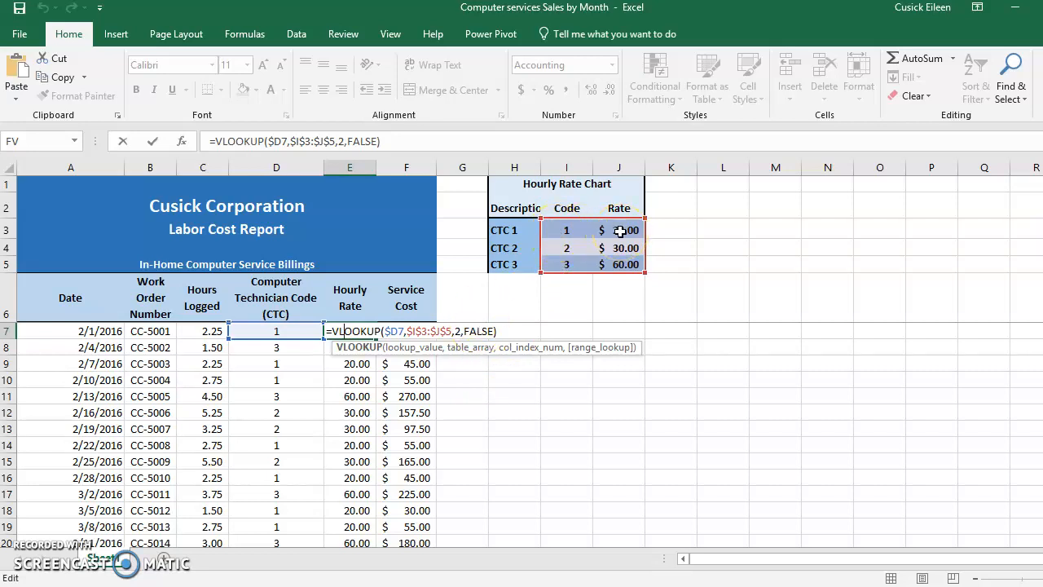
key(ctrl+Return)
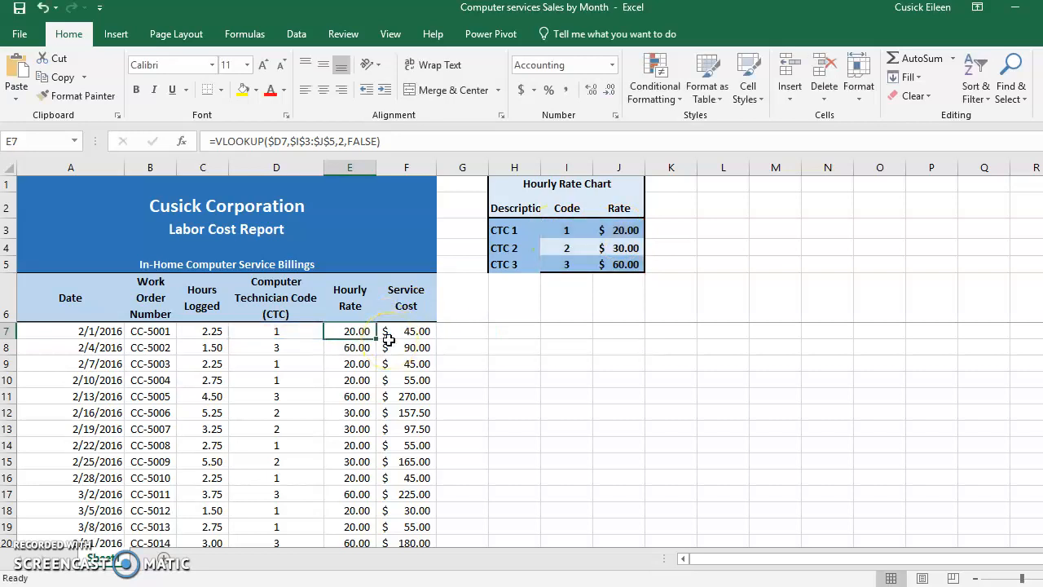
- Set the CTC 3 rate in cell J5 of the Hourly Rate Chart to 75
click(287, 347)
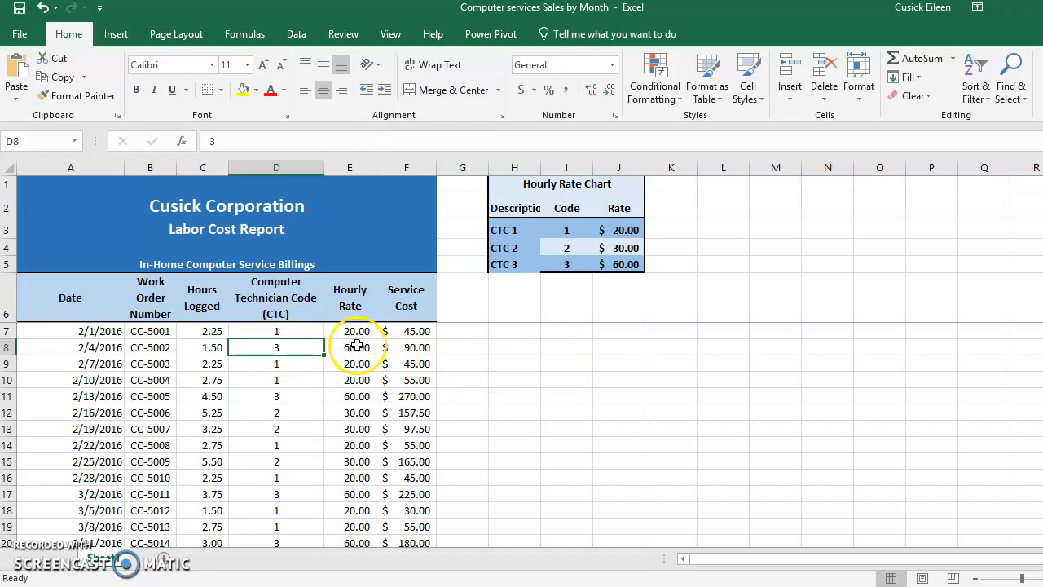
click(627, 268)
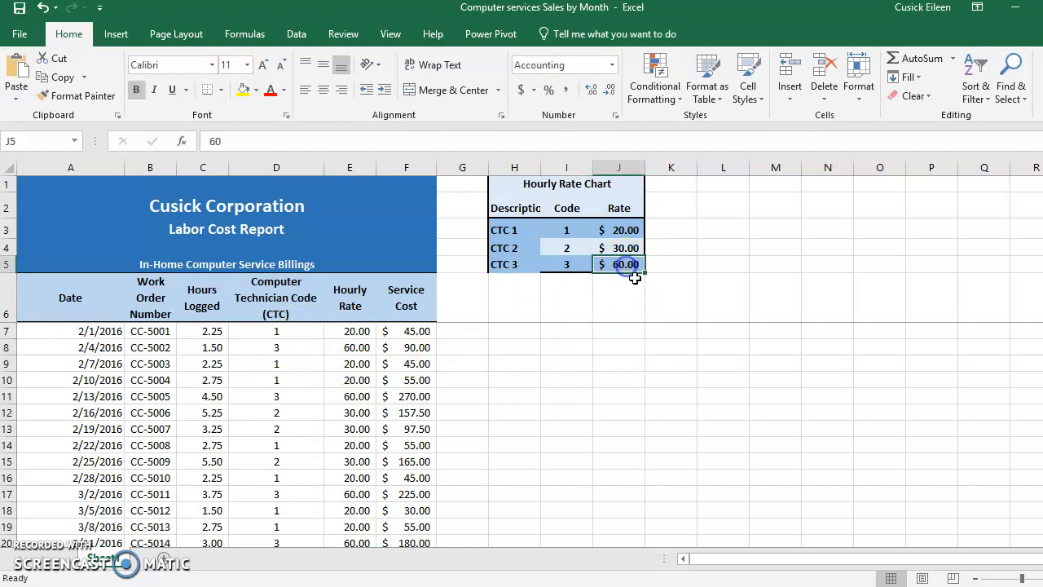
text(75)
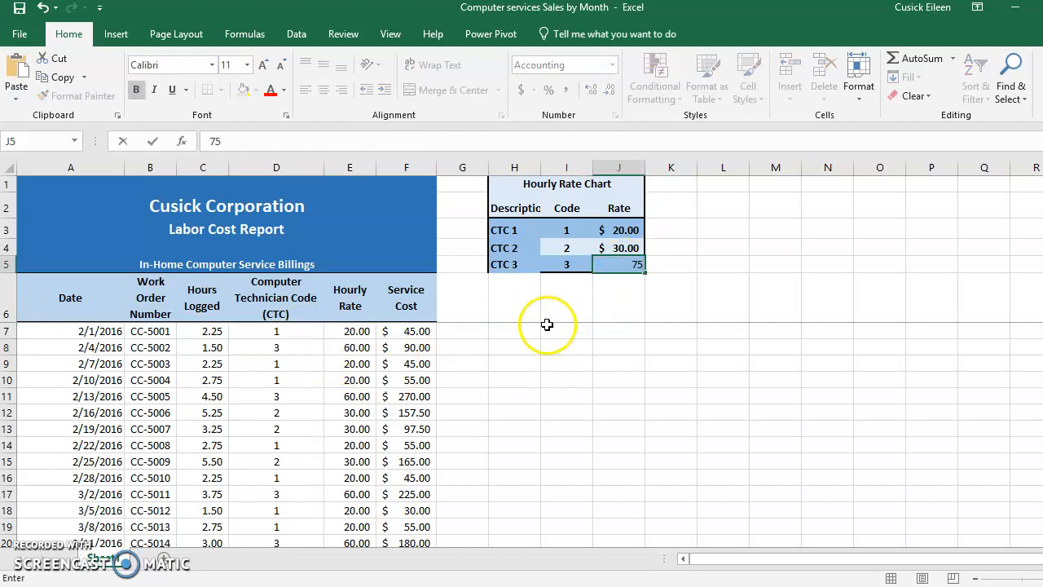
key(Return)
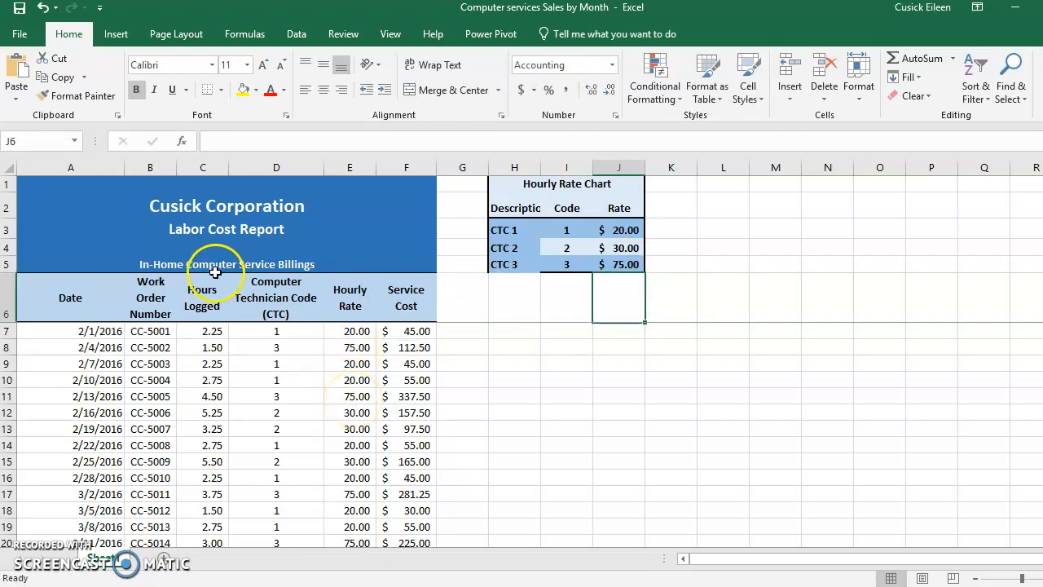
- Check the hourly rates in E8 and E11 for technician code 3, and undo the CTC 3 rate change
click(349, 347)
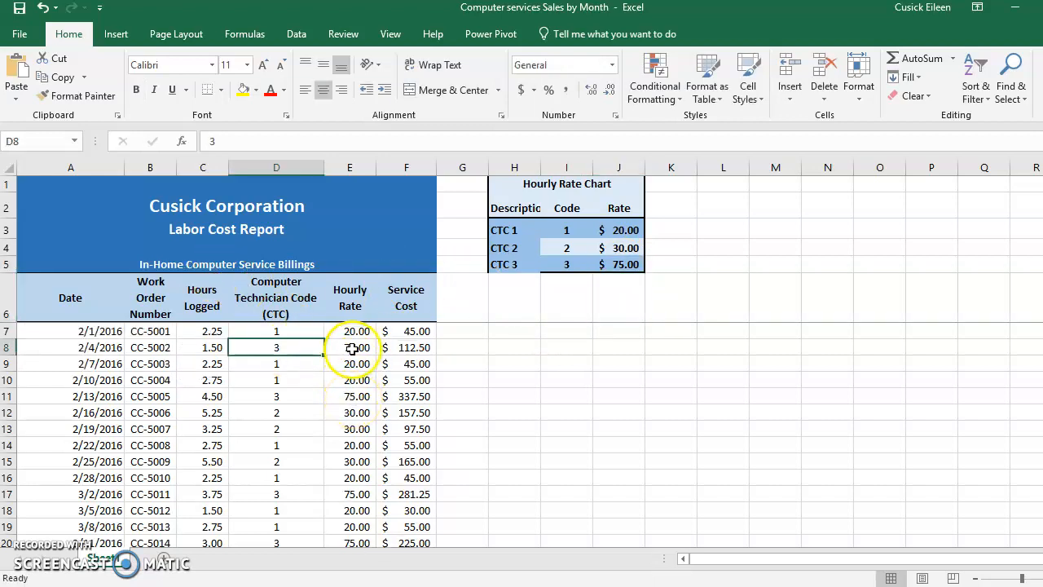
click(271, 396)
click(358, 396)
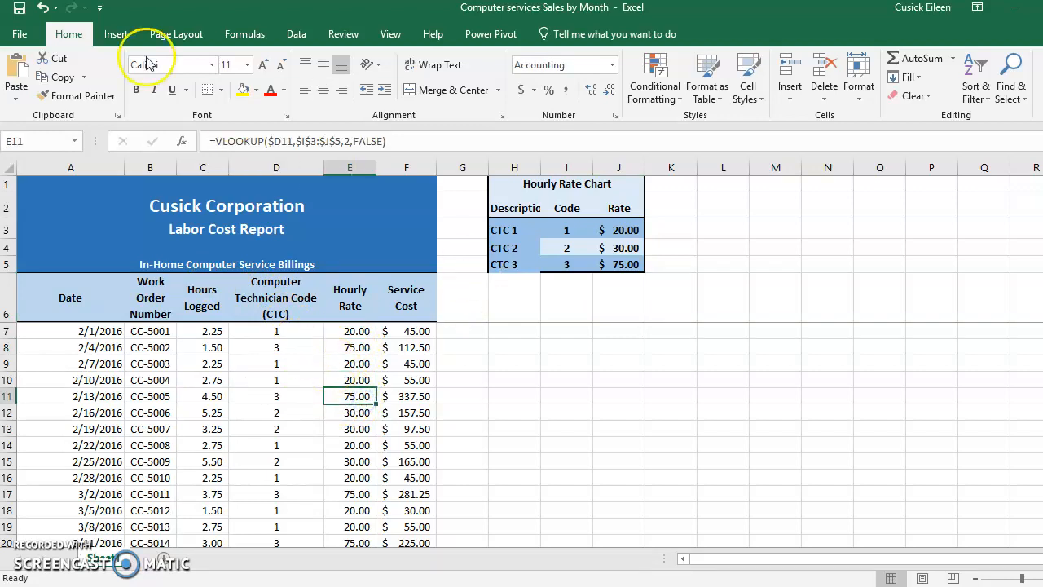
click(42, 7)
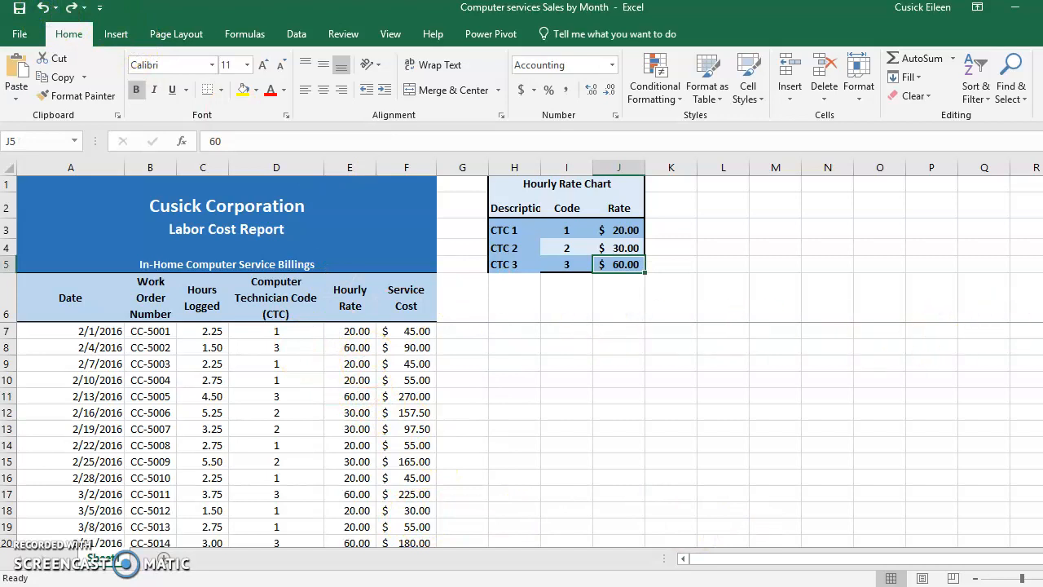
- Review the table array argument $I$3:$J$5 in the VLOOKUP formula of cell E7
scroll(522, 435, down, 1)
scroll(522, 435, up, 1)
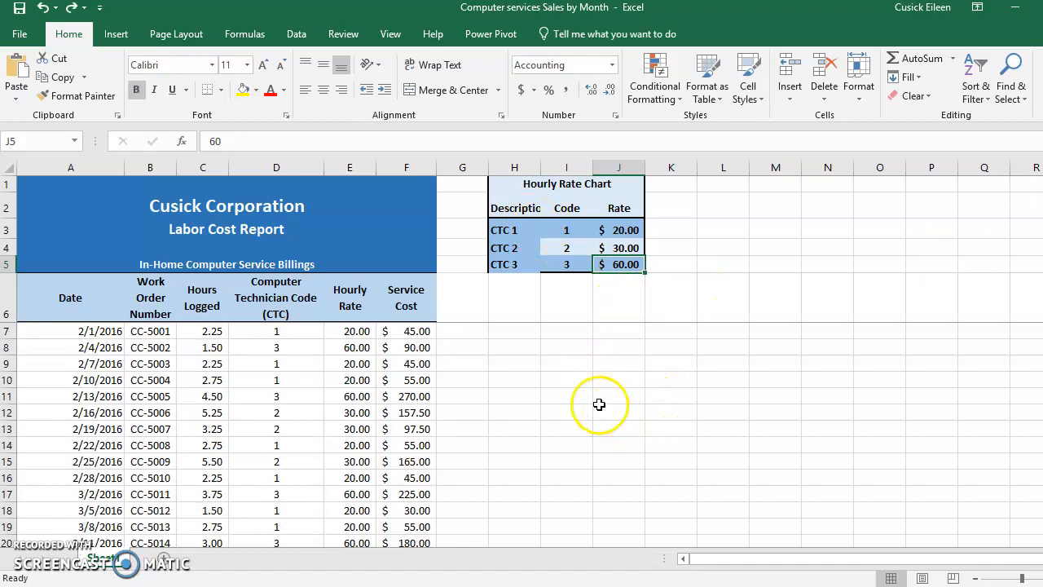
drag(564, 231, 602, 228)
double_click(348, 333)
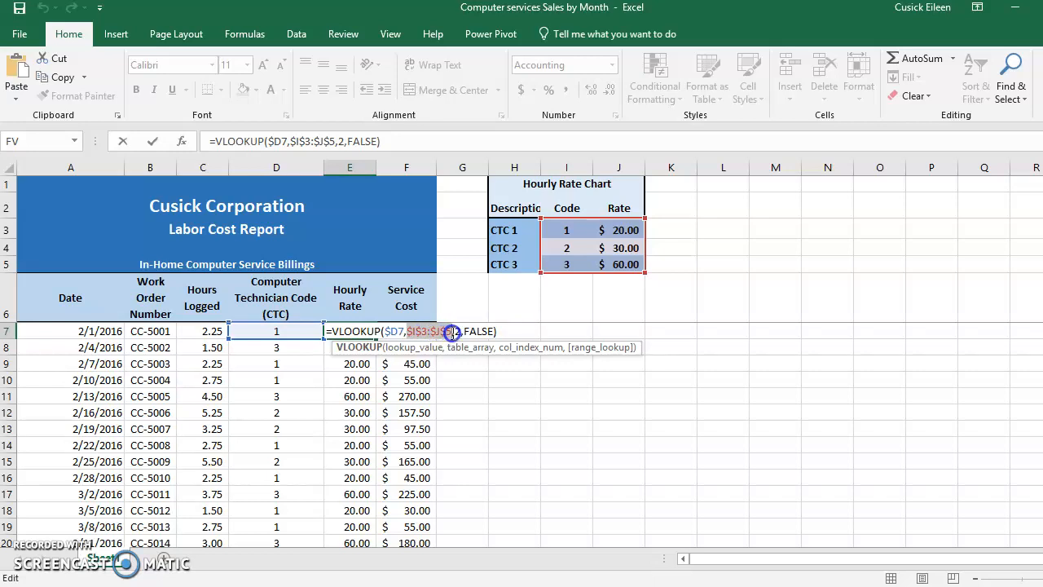
drag(451, 331, 453, 331)
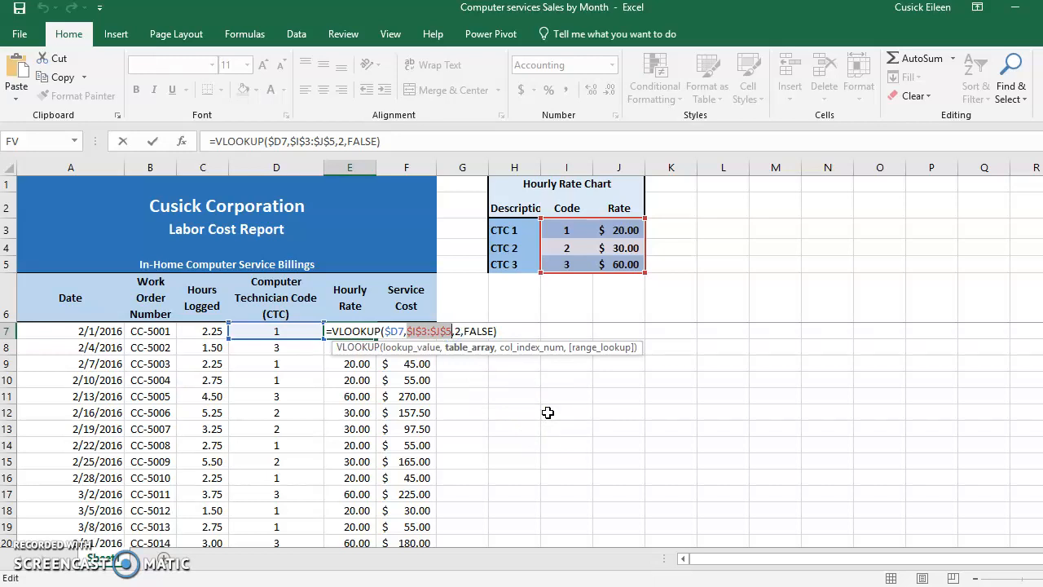
key(ctrl+Return)
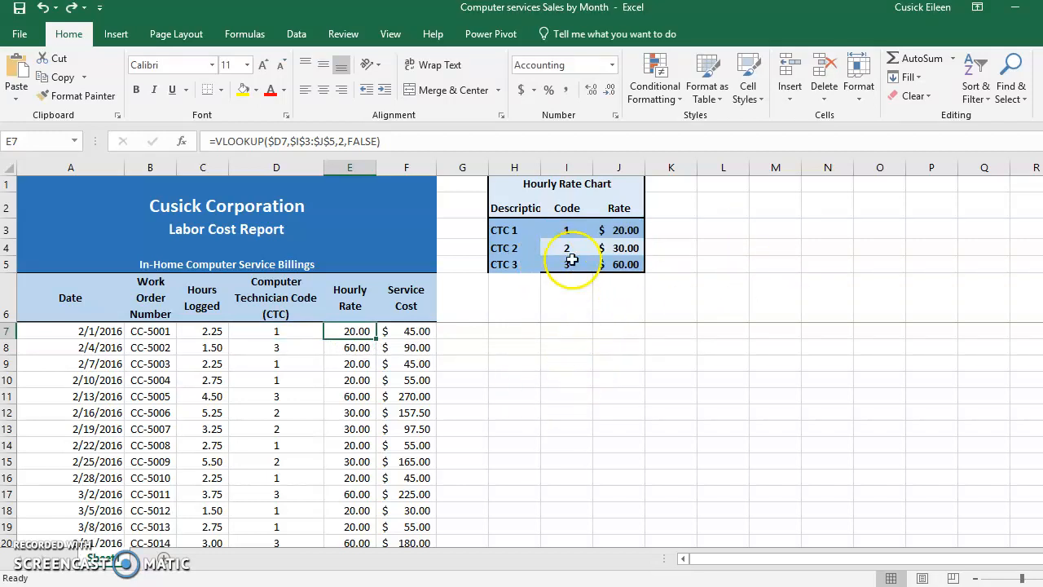
- Name the code and rate range I3:J5 RATECHART, and go to it from another cell by its name
drag(568, 231, 606, 250)
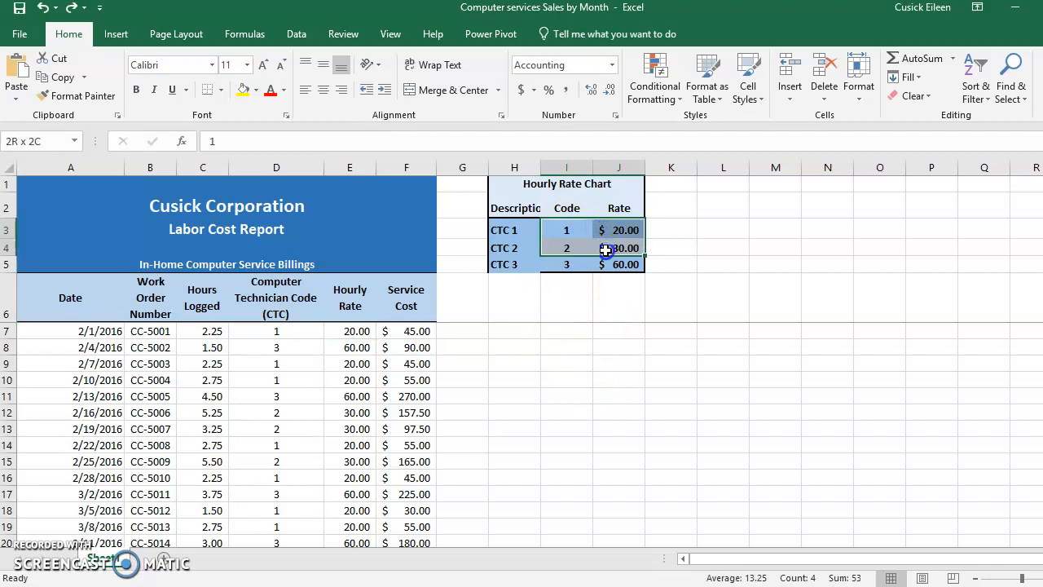
drag(606, 251, 608, 263)
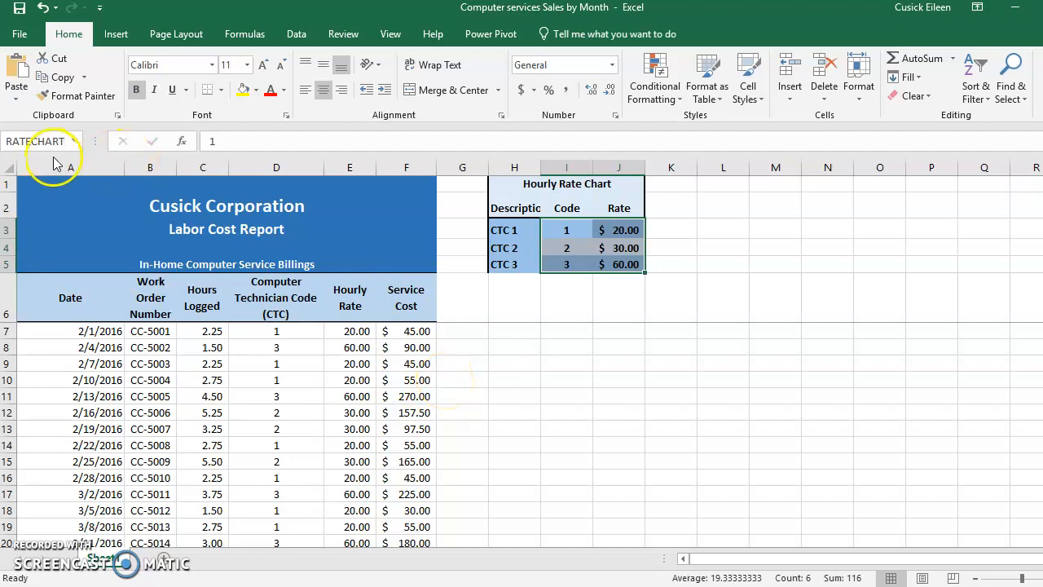
click(282, 378)
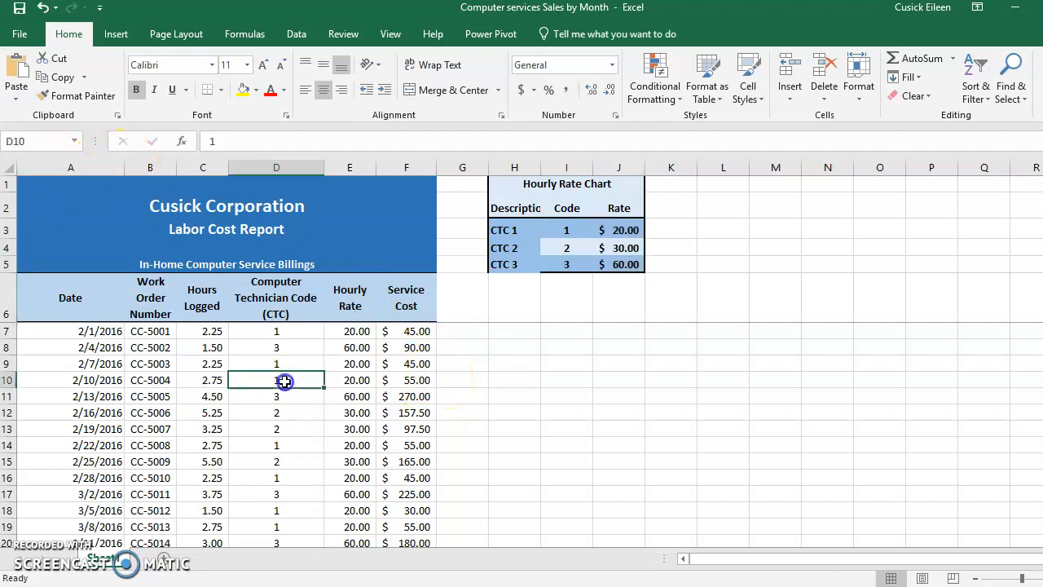
click(76, 144)
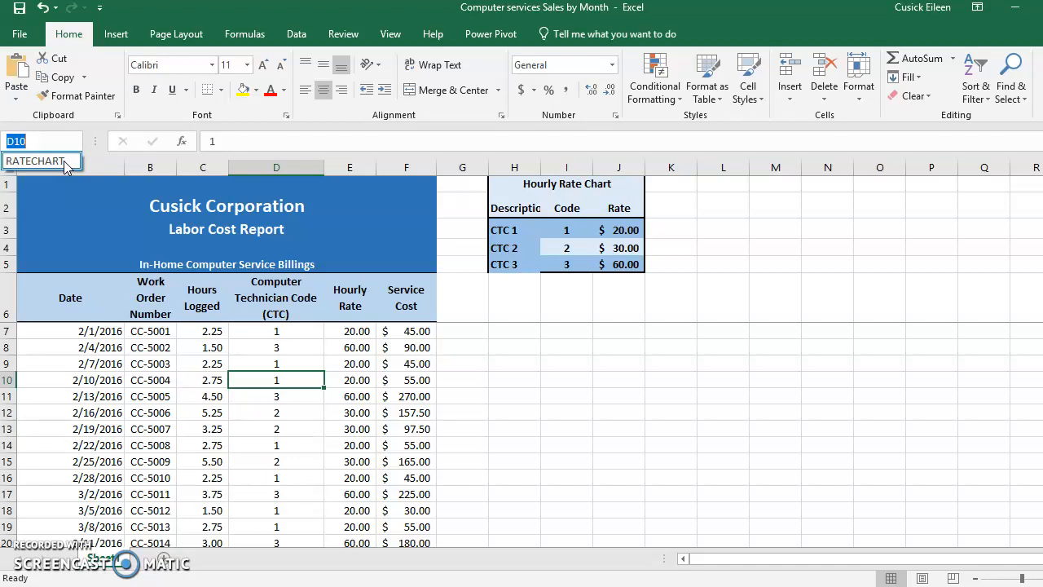
click(63, 163)
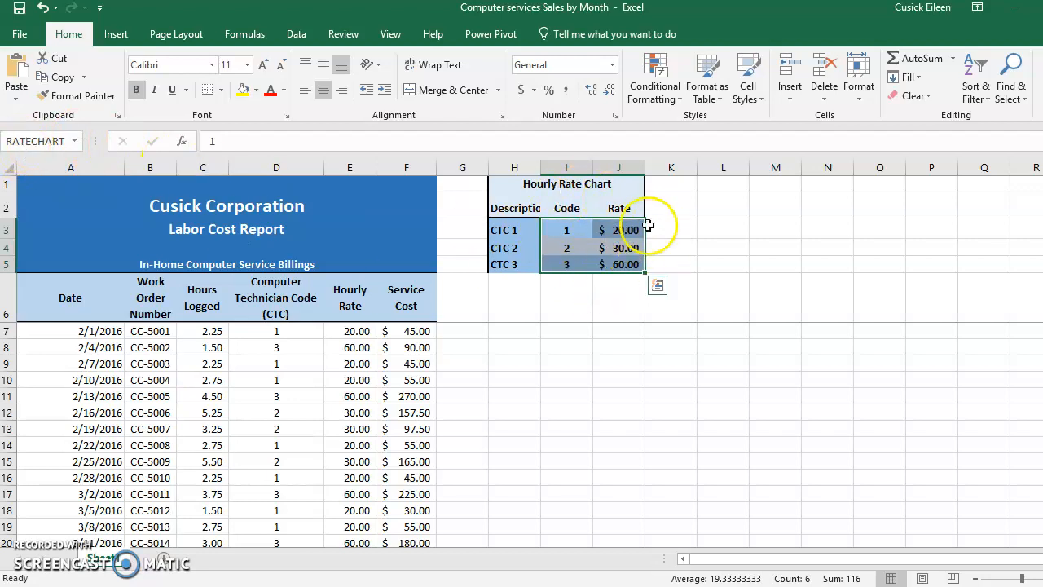
- Replace the table array $I$3:$J$5 in the VLOOKUP formula of cell E7 with the named range RATECHART
click(346, 331)
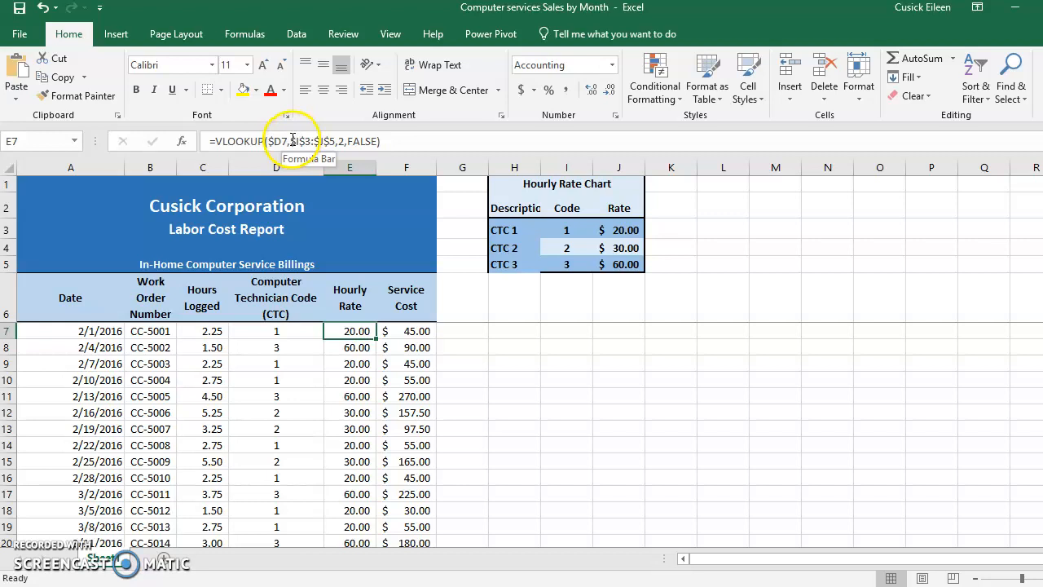
double_click(343, 330)
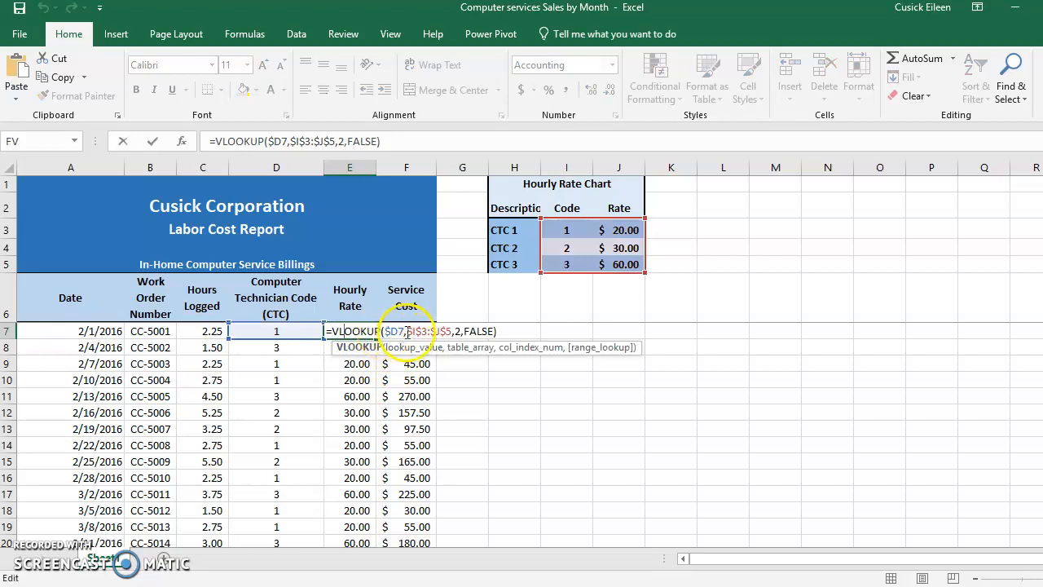
drag(452, 331, 455, 331)
drag(545, 226, 622, 263)
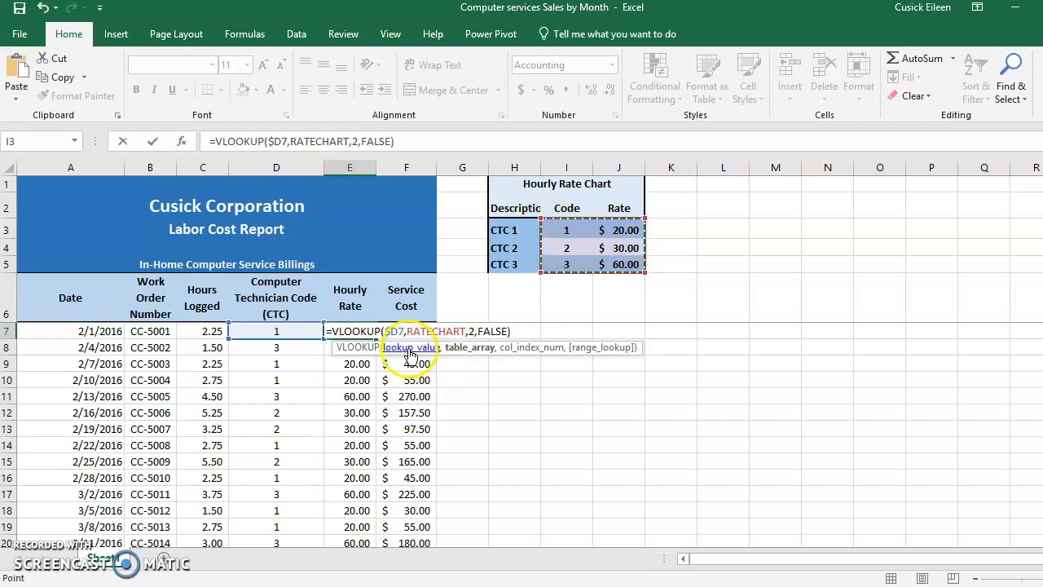
click(459, 351)
key(Return)
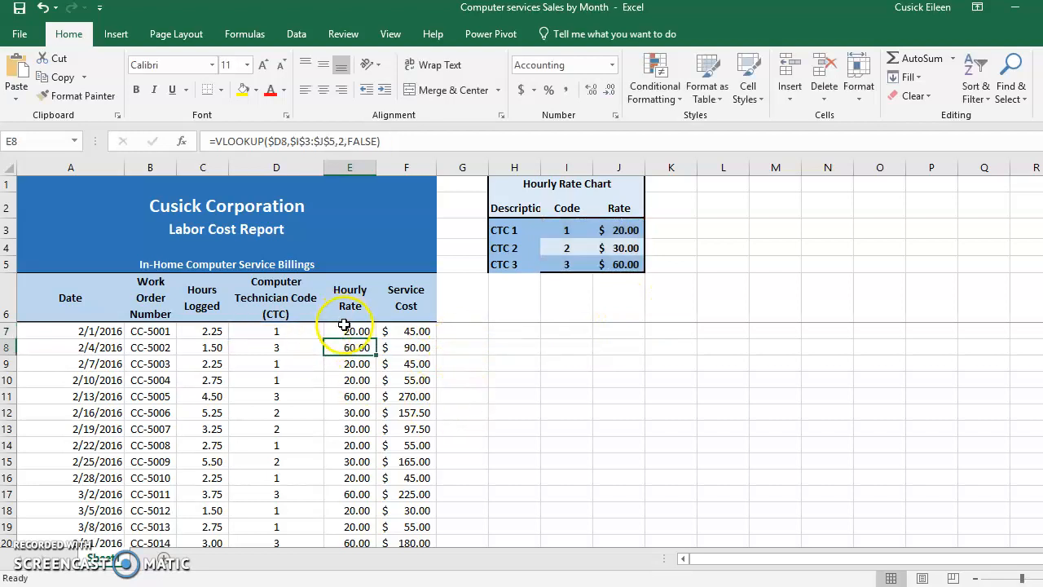
- Fill the VLOOKUP formula from E7 down through E22, and check the copied formulas in E15 and E12
click(344, 333)
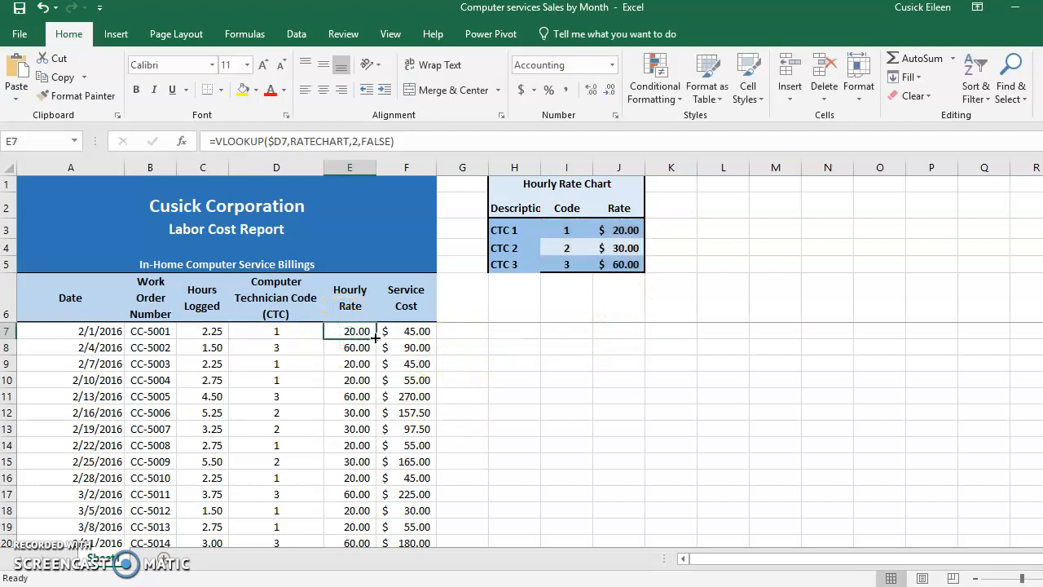
drag(377, 337, 350, 496)
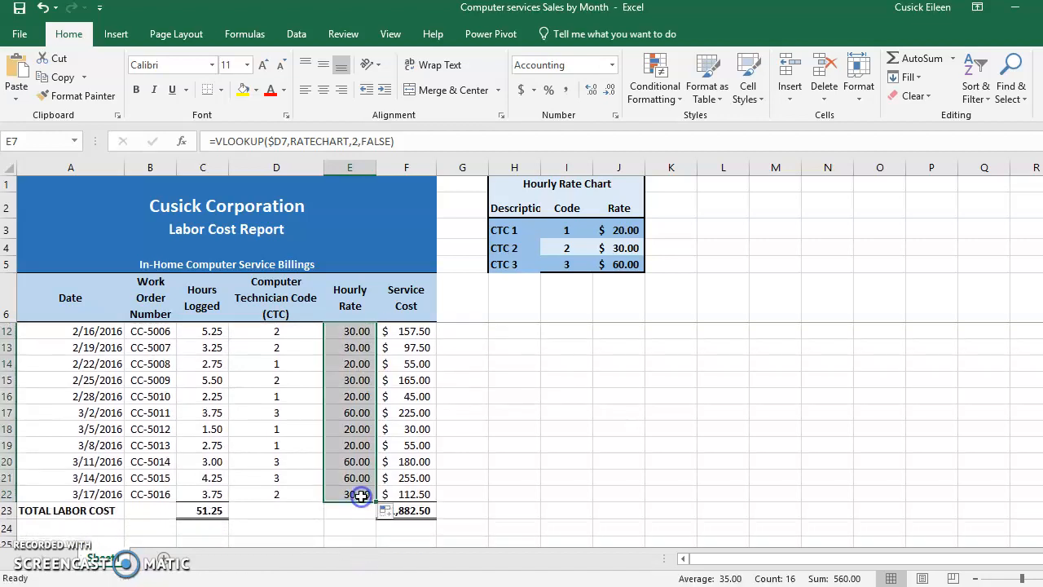
click(349, 408)
click(351, 394)
click(356, 379)
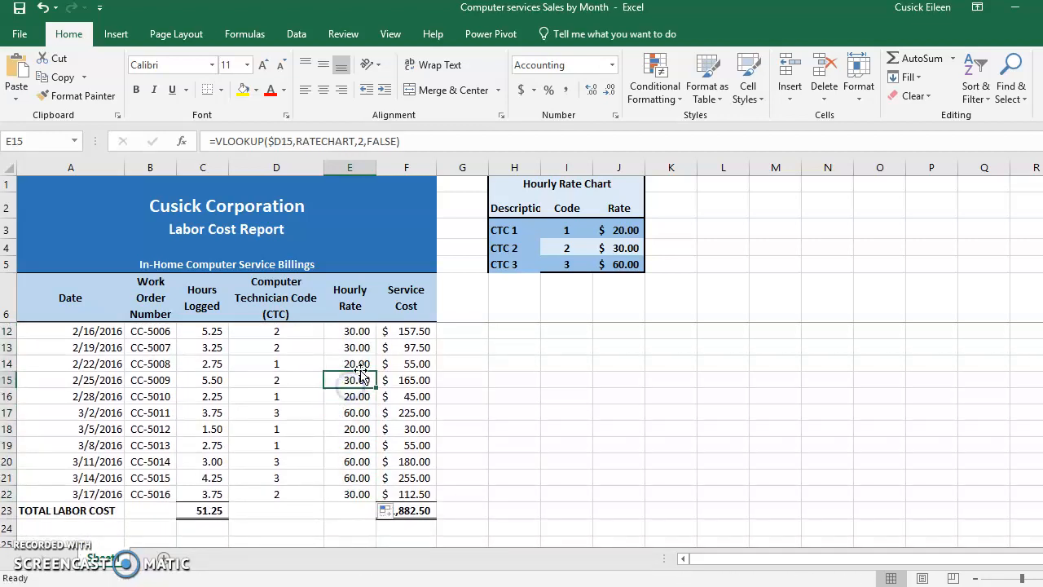
click(356, 333)
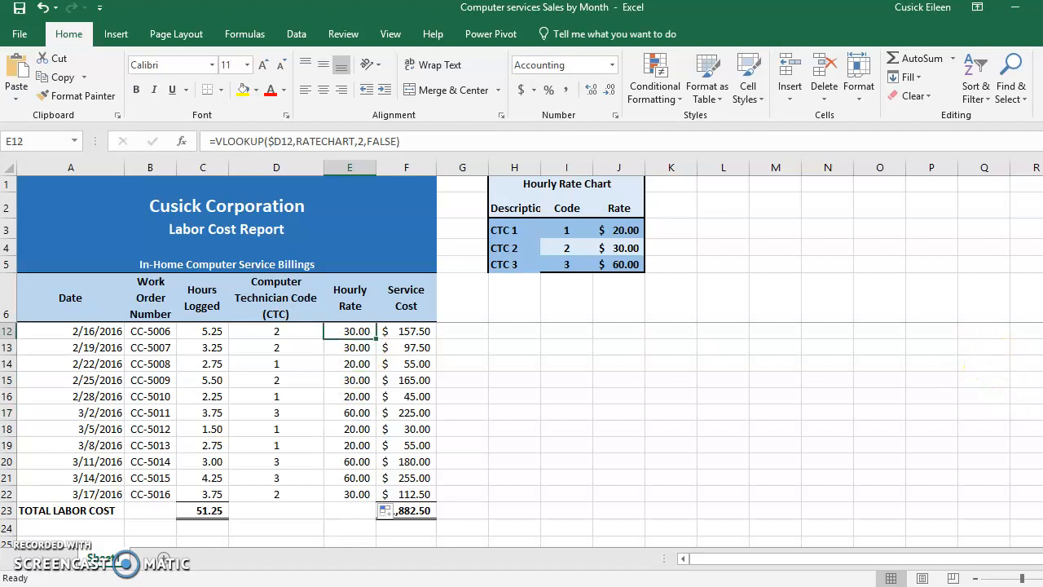
- Review the RATECHART argument in the VLOOKUP formula of cell E7 without changing it
scroll(522, 435, up, 2)
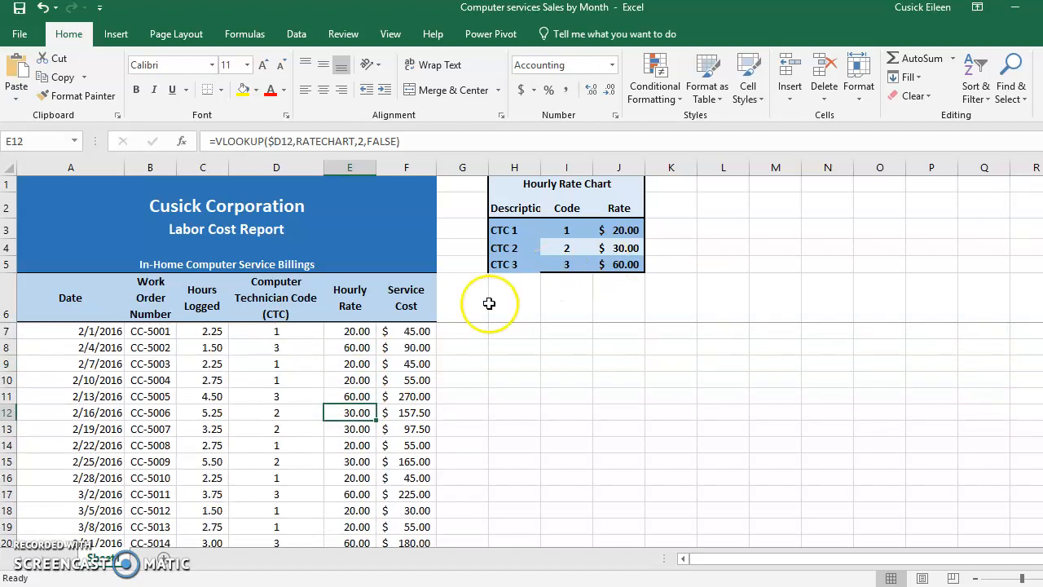
double_click(347, 330)
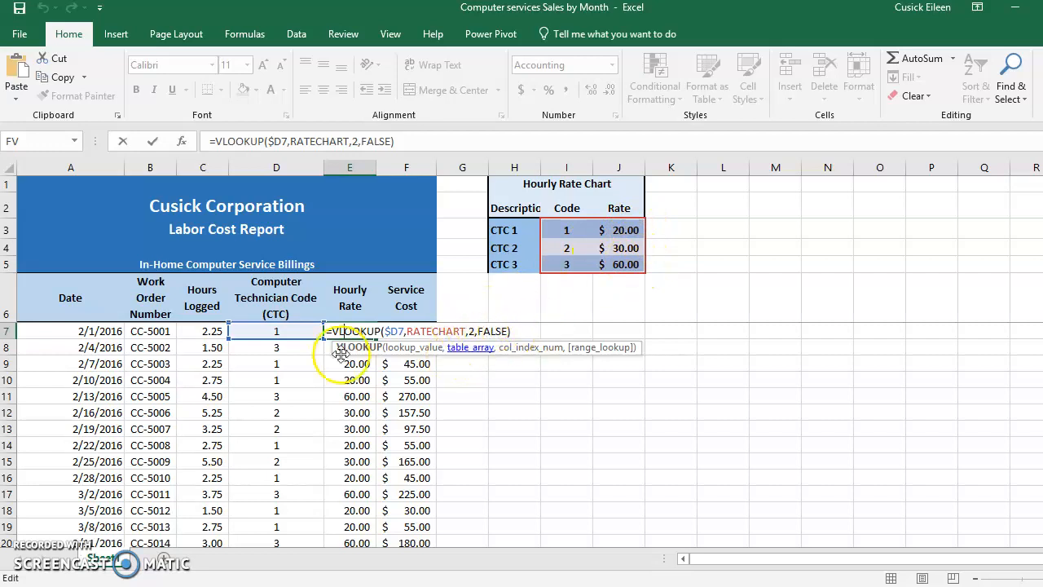
key(Escape)
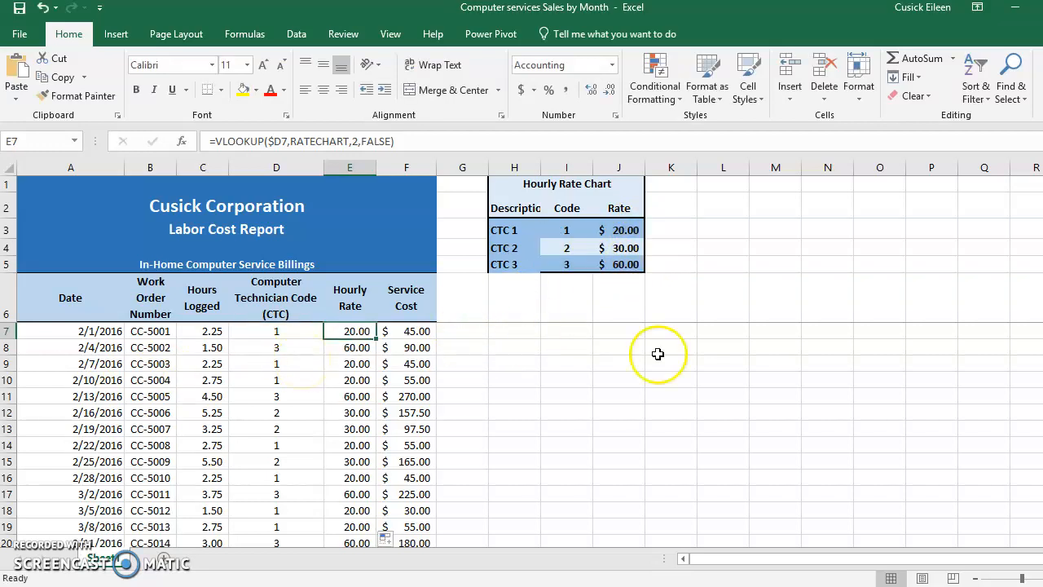
- Review the SUM formula for the total hours logged in cell C23
scroll(159, 514, down, 2)
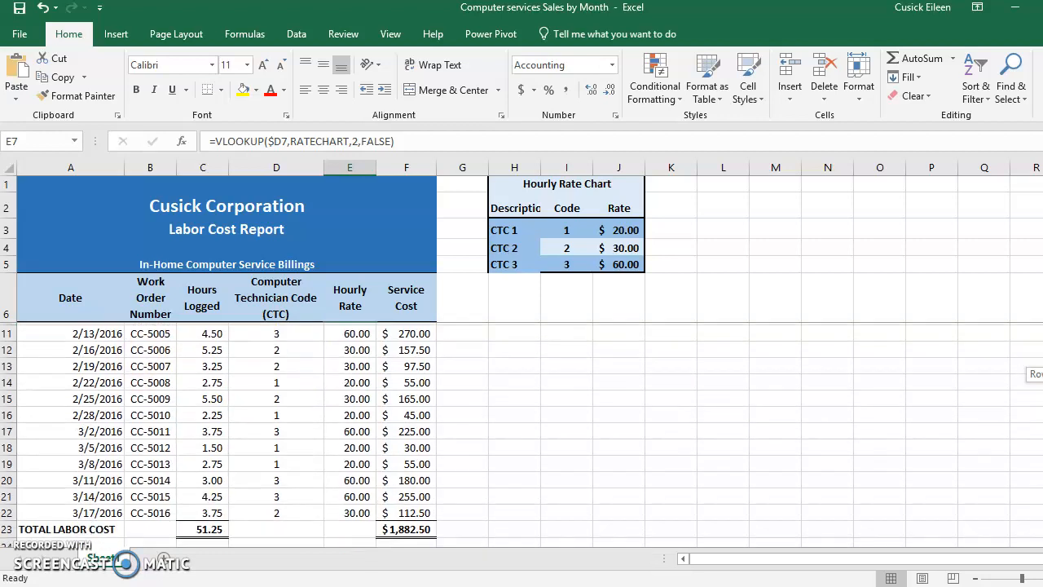
click(197, 511)
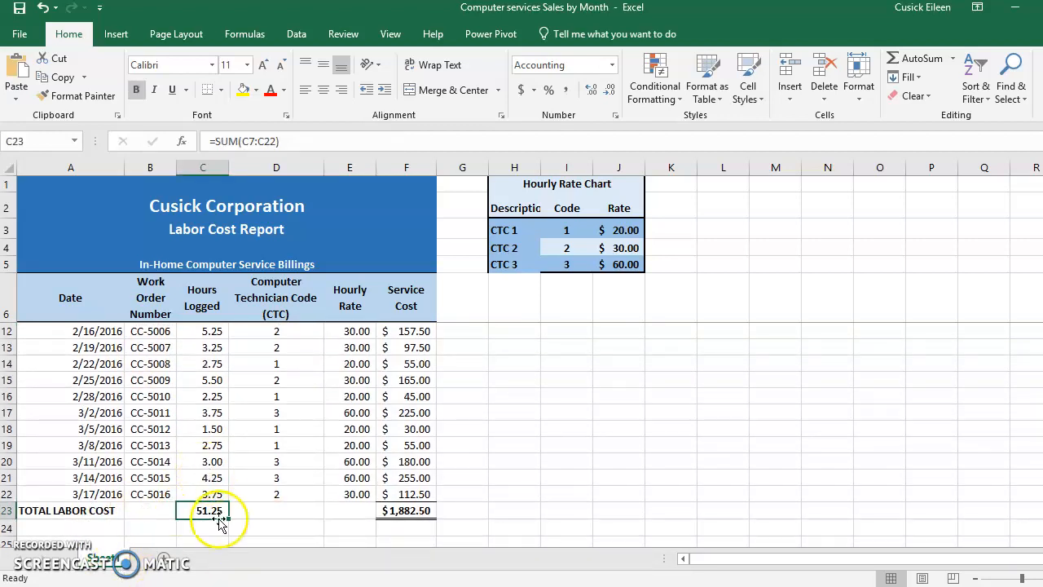
scroll(1034, 399, up, 2)
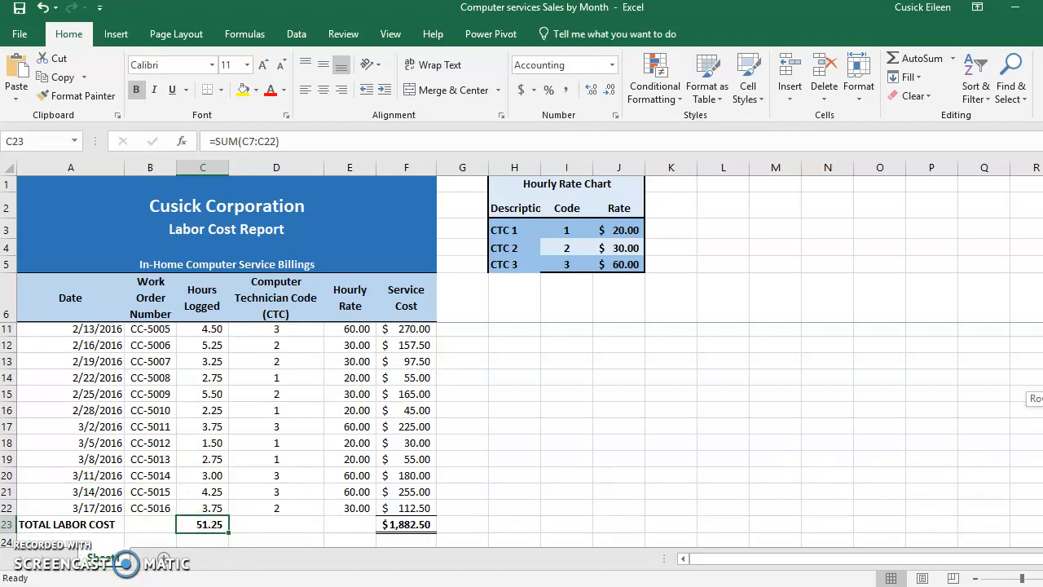
- Name the hours logged range C7:C22 HrsLogged
drag(1042, 330, 1042, 324)
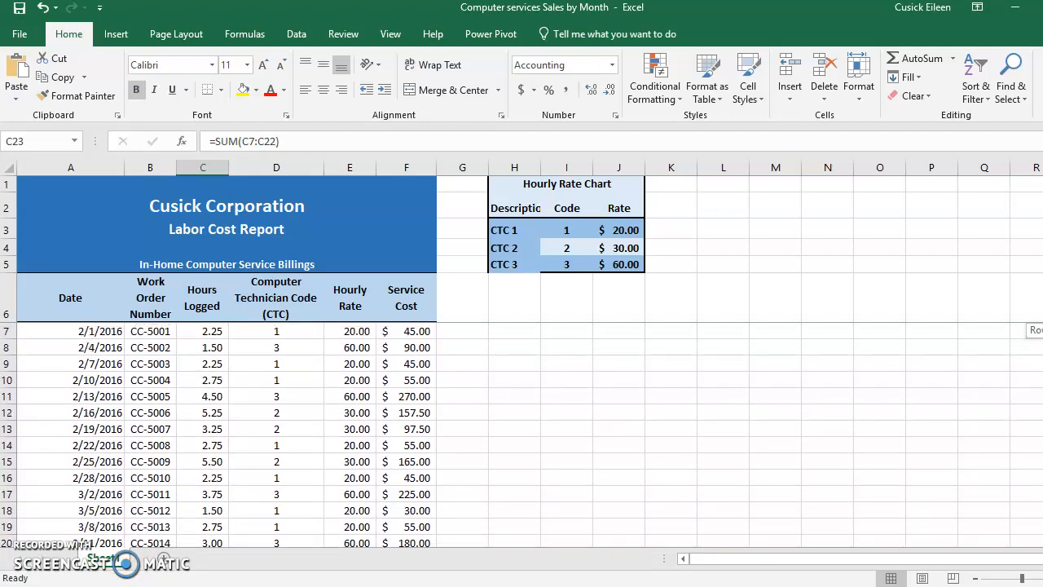
click(198, 331)
drag(198, 331, 195, 494)
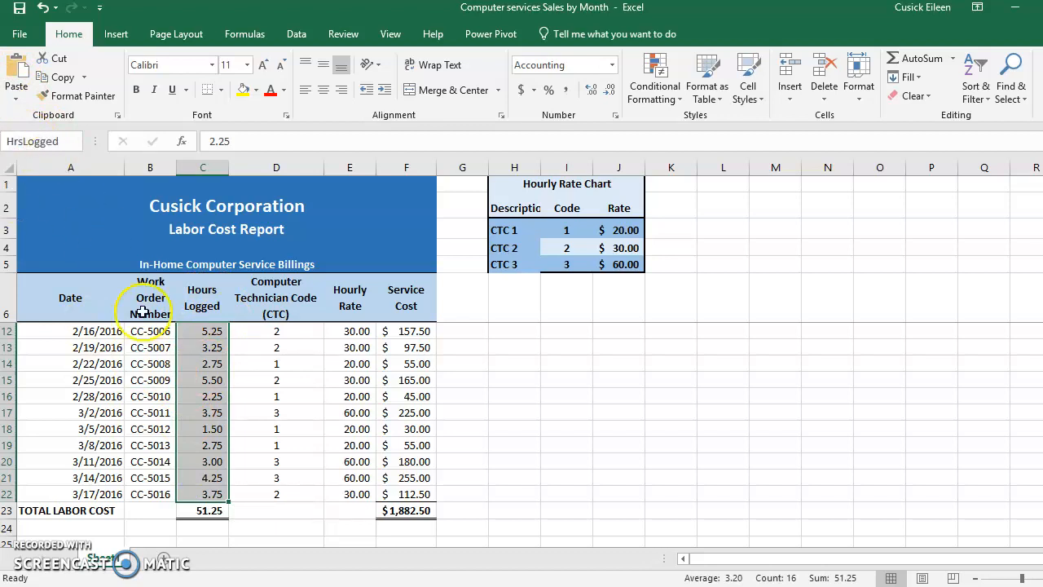
- Replace the total hours formula in C23 with an AutoSum of the named range HrsLogged, and review the formula
click(192, 511)
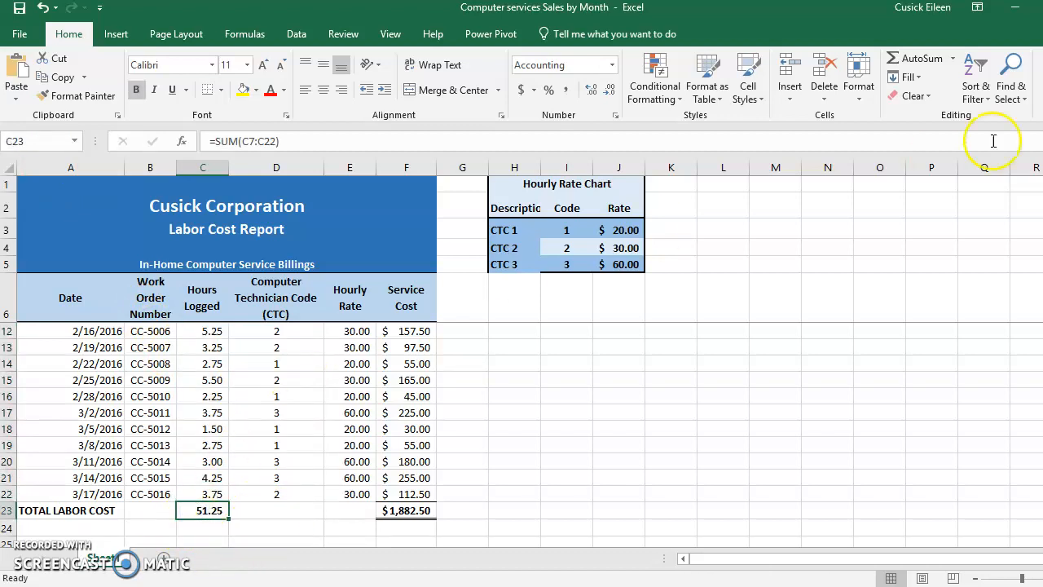
click(914, 58)
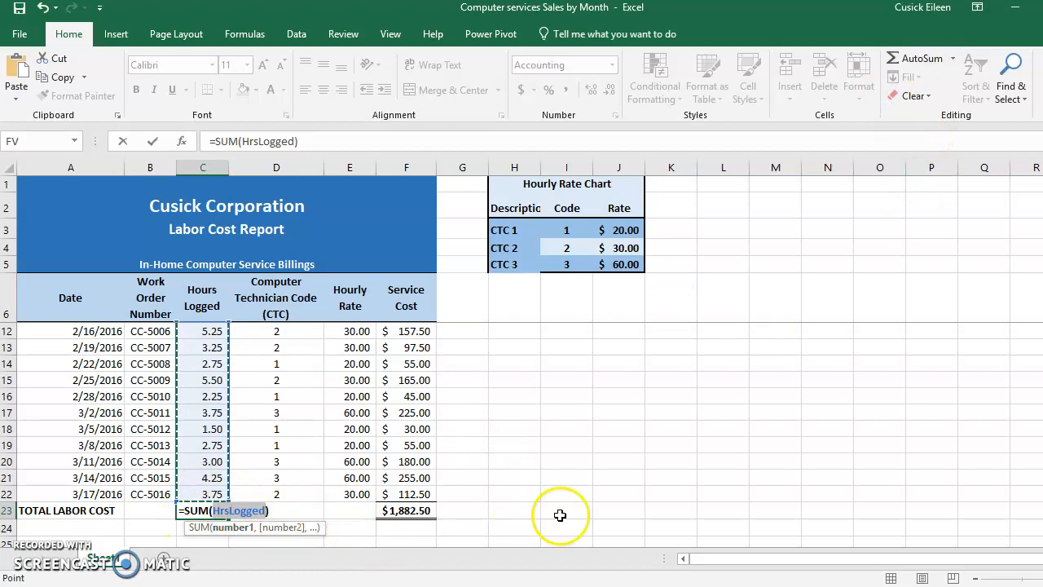
key(Return)
double_click(202, 511)
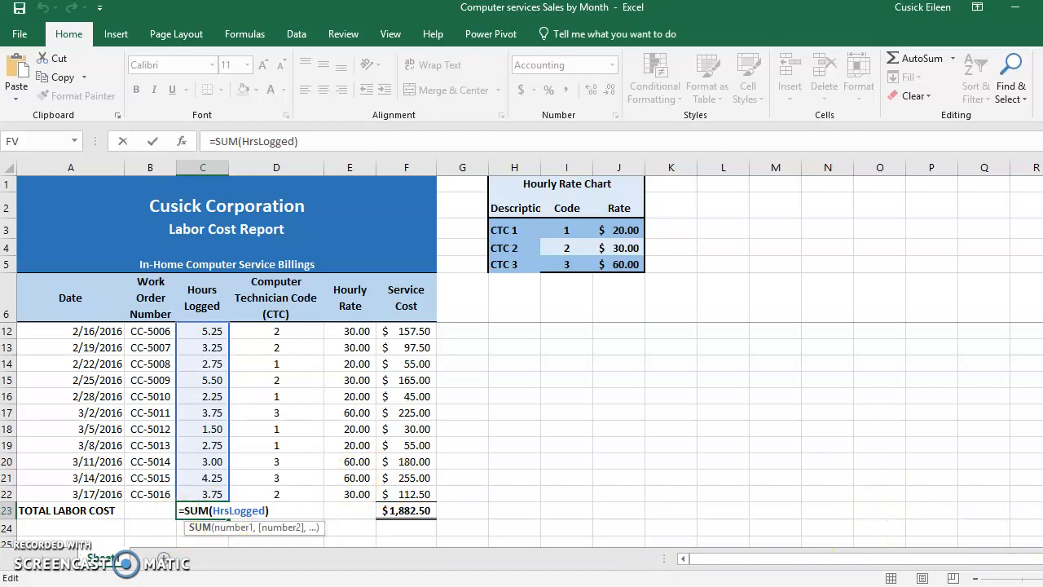
scroll(864, 516, up, 2)
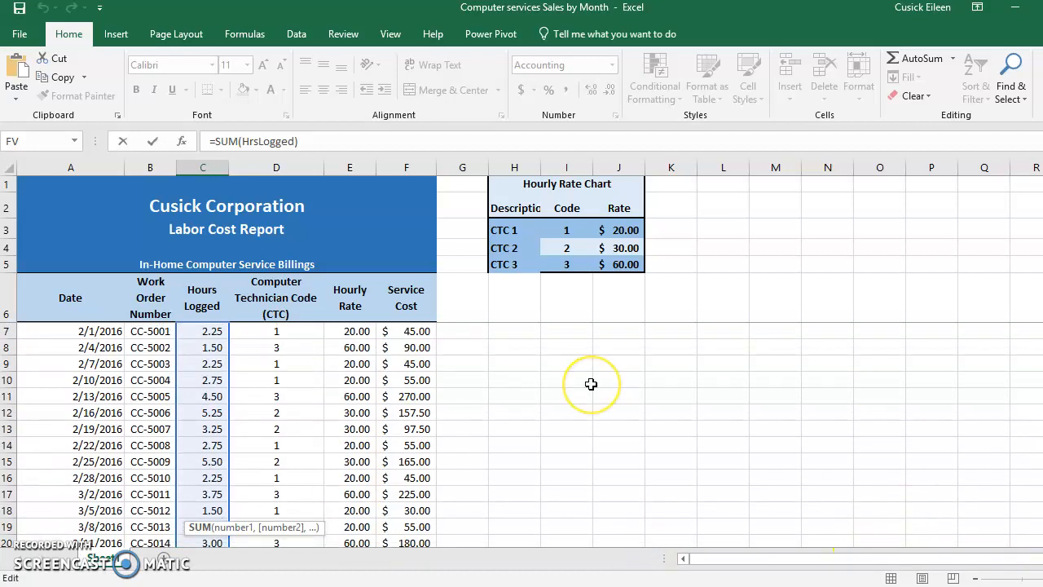
key(ctrl+Return)
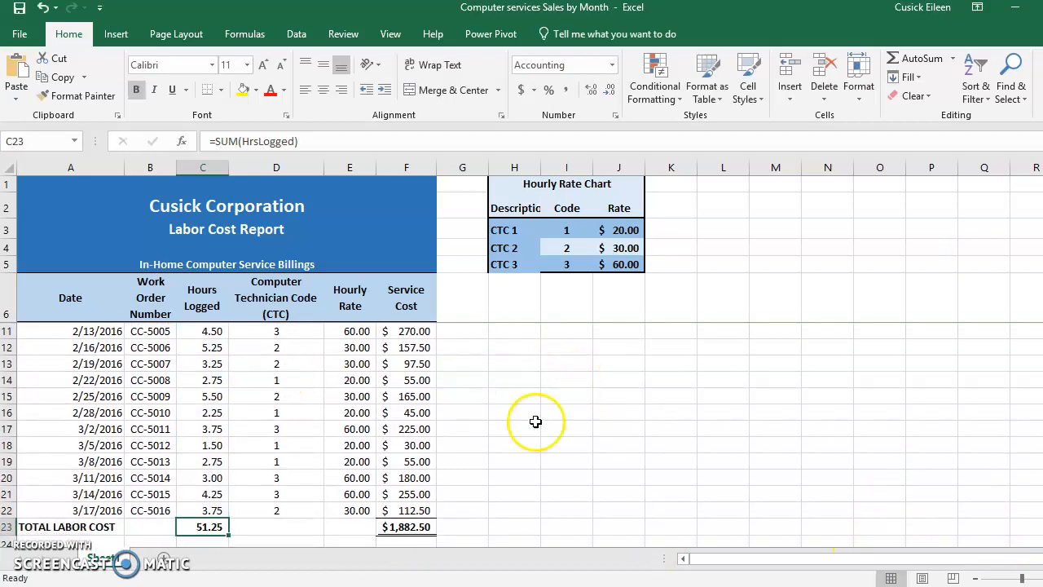
- Define the name Service__Cost with workbook scope for the service cost range F7:F22
scroll(408, 342, up, 2)
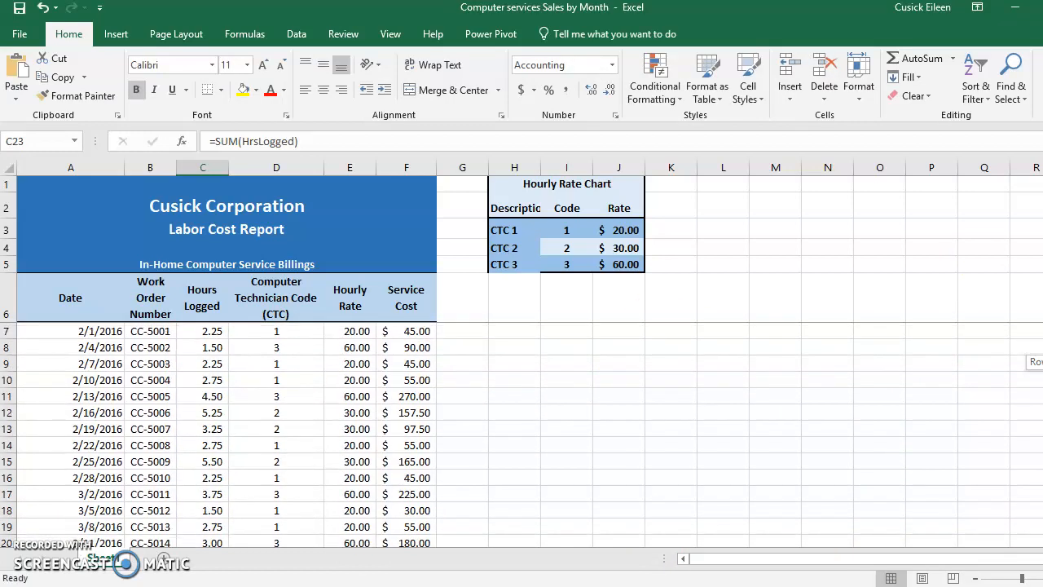
drag(410, 330, 405, 494)
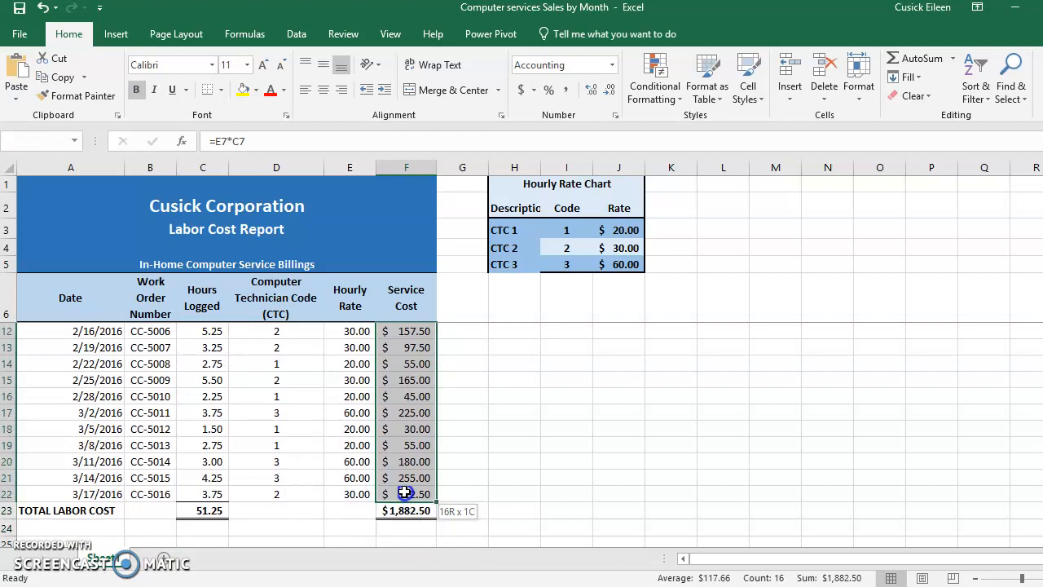
drag(405, 492, 406, 492)
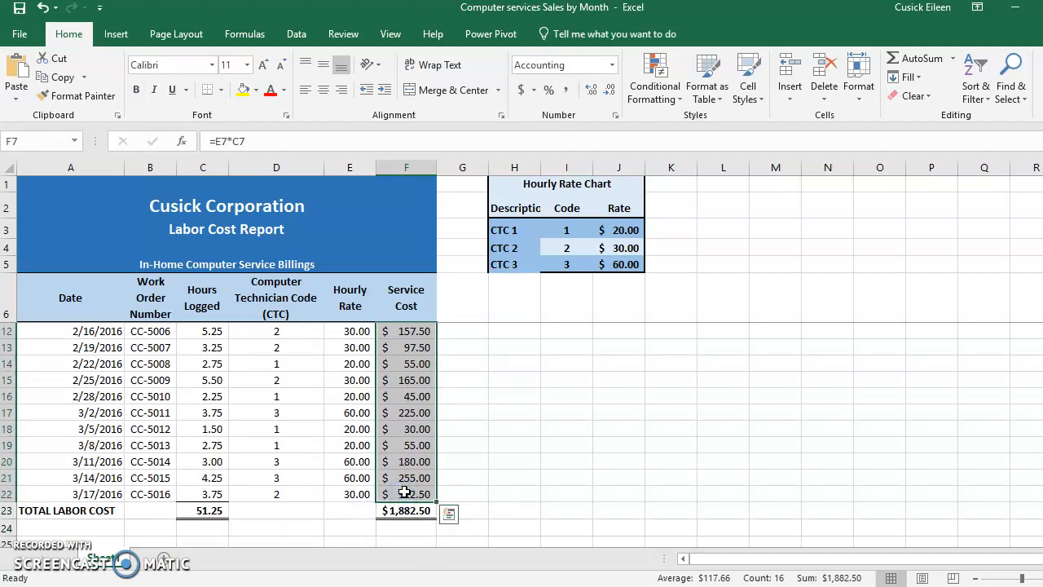
click(29, 141)
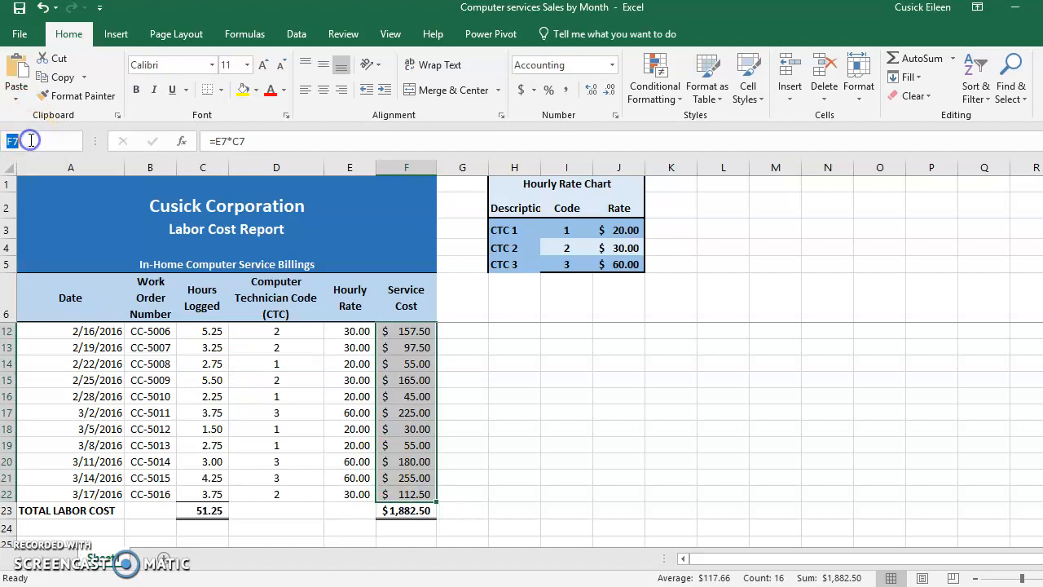
click(225, 32)
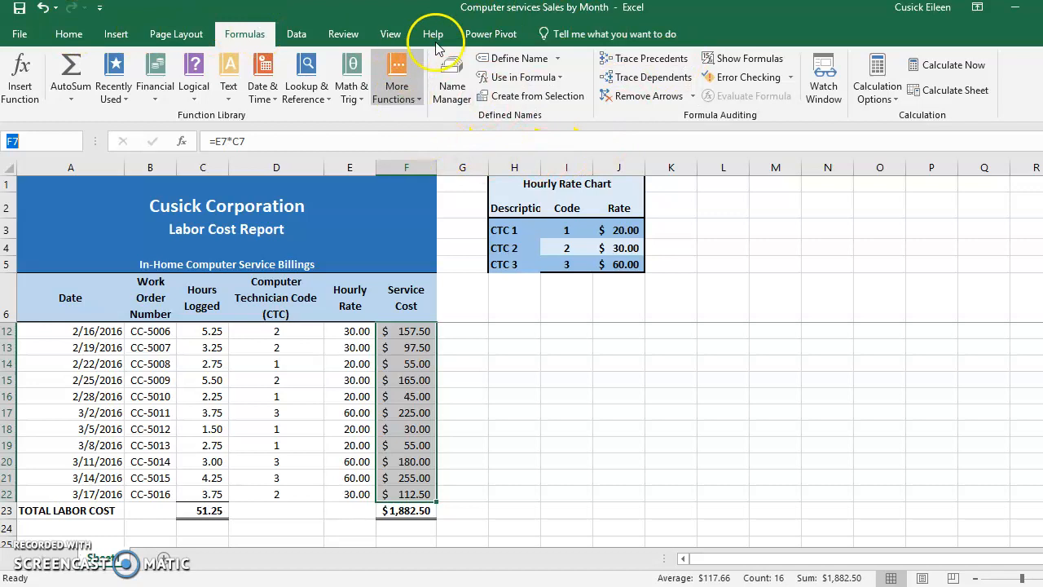
click(557, 62)
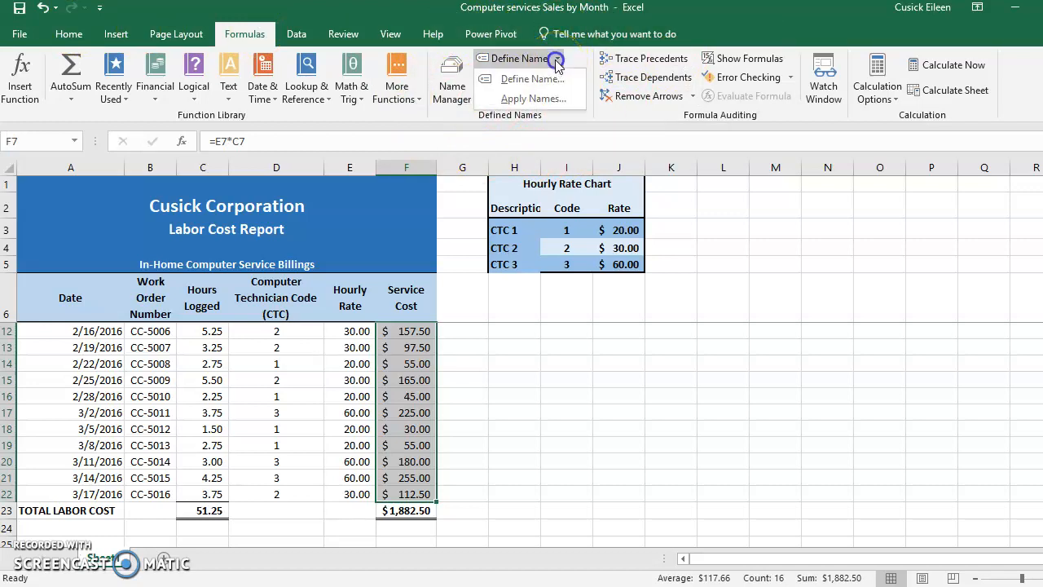
click(551, 80)
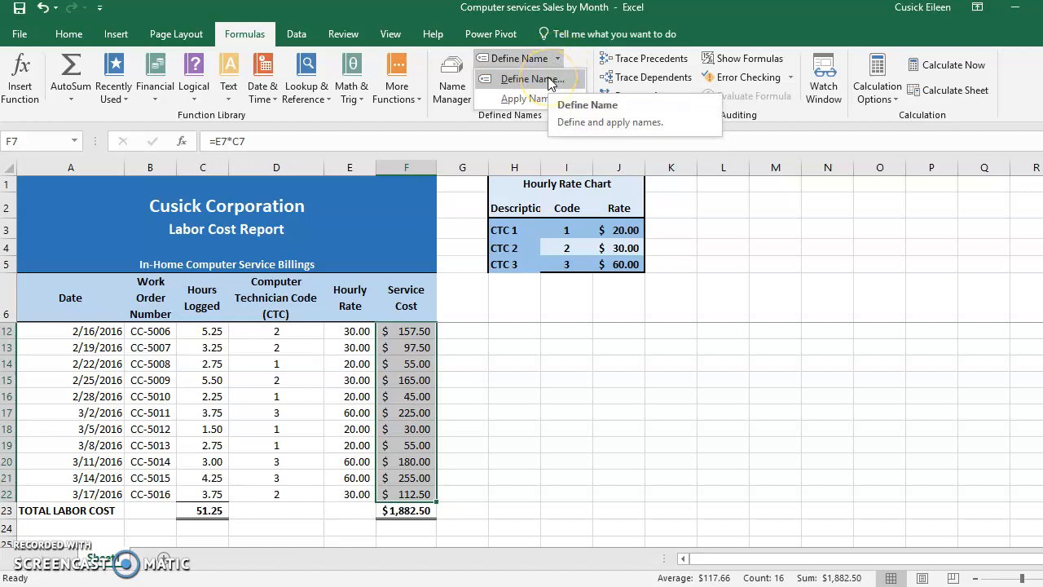
click(552, 80)
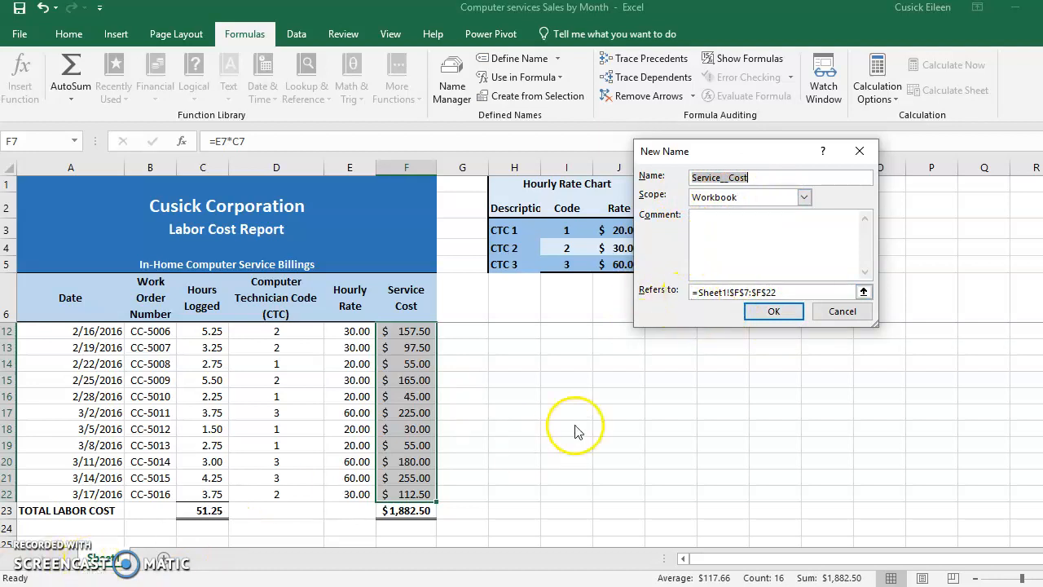
click(766, 311)
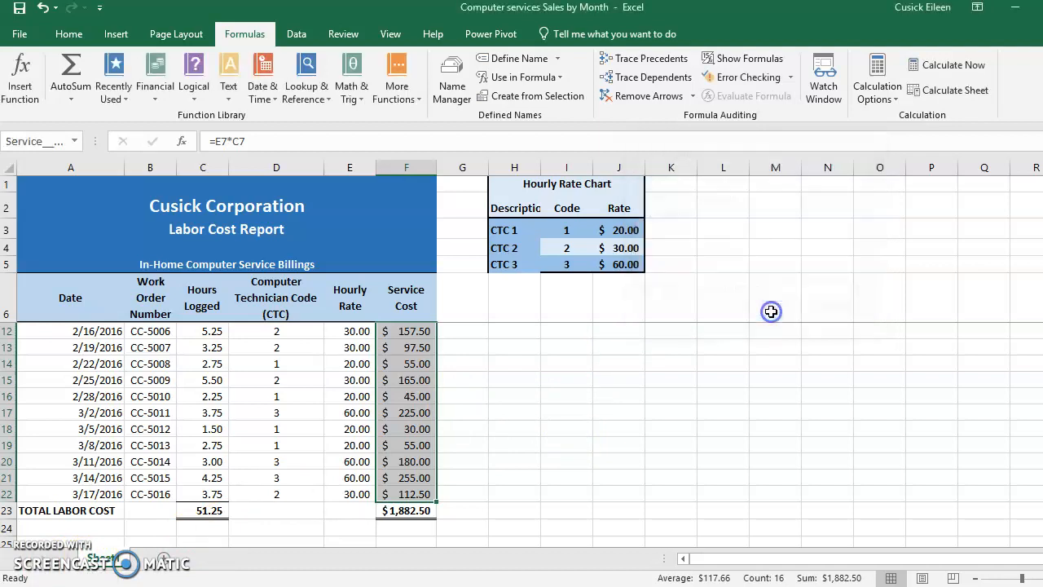
- Replace the total service cost formula in F23 with an AutoSum of Service__Cost, and check the total formulas in F23 and C23
click(405, 511)
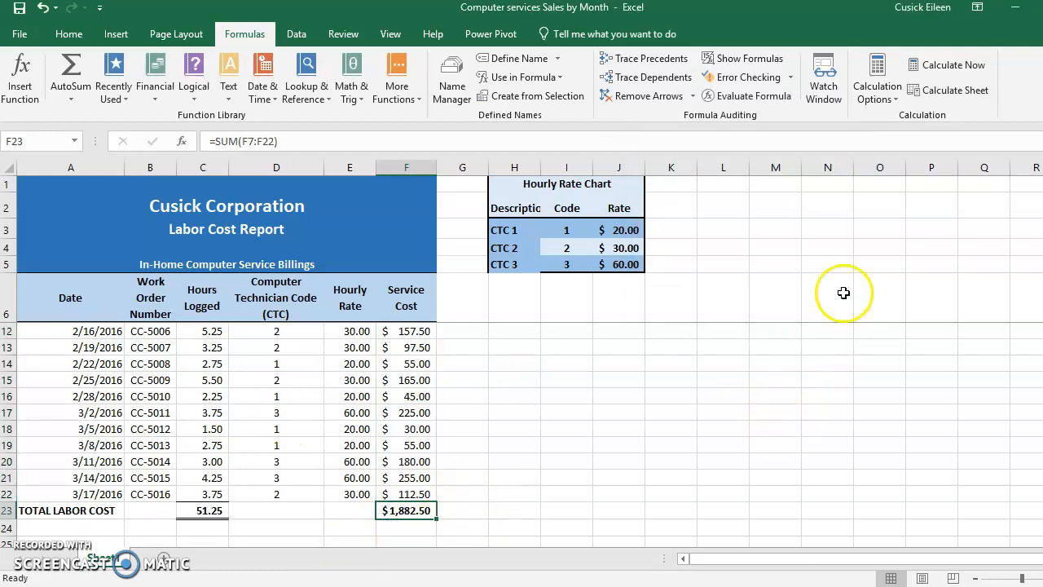
click(65, 42)
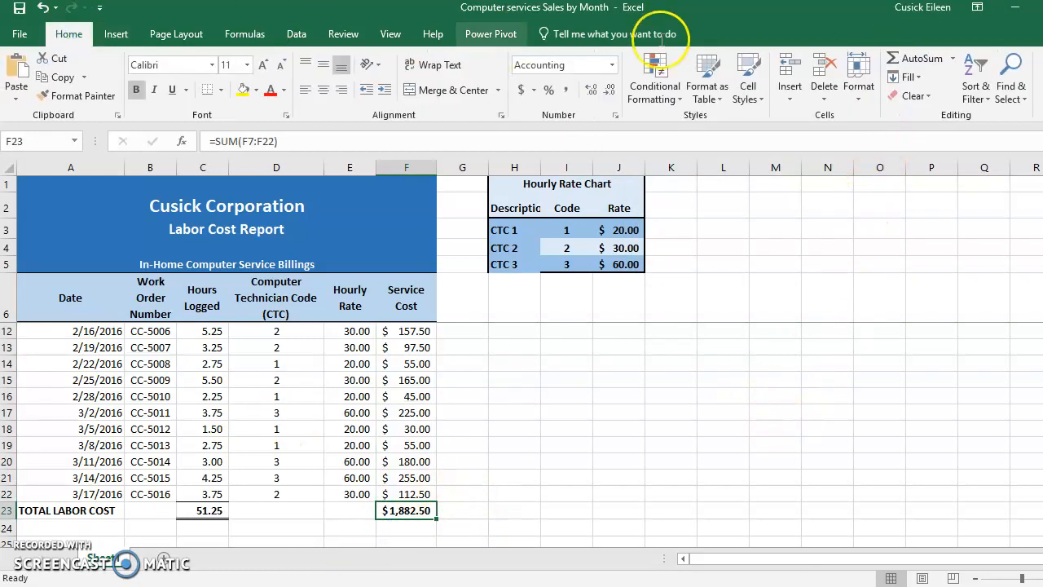
click(245, 33)
click(72, 70)
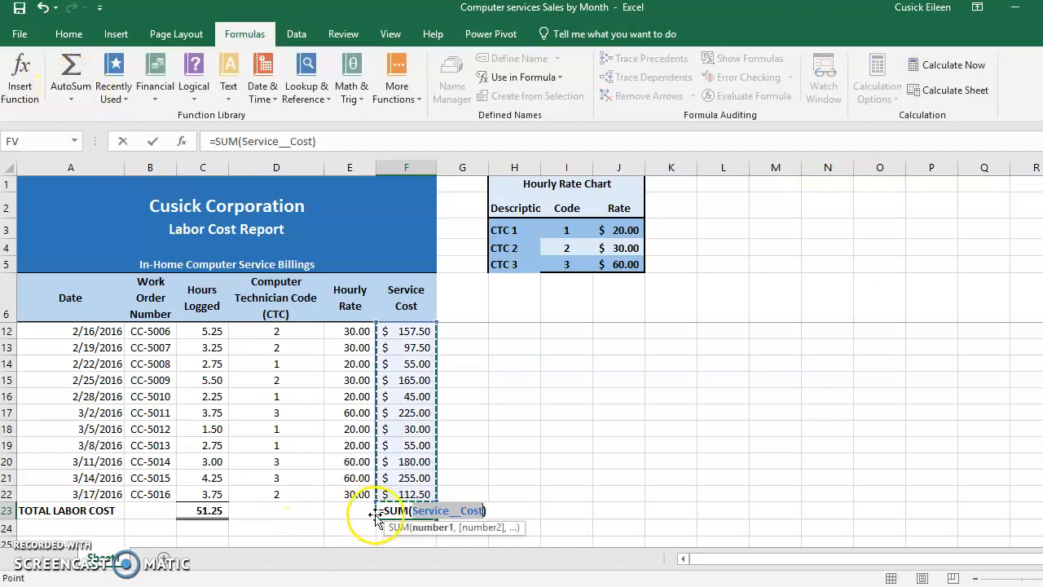
key(Return)
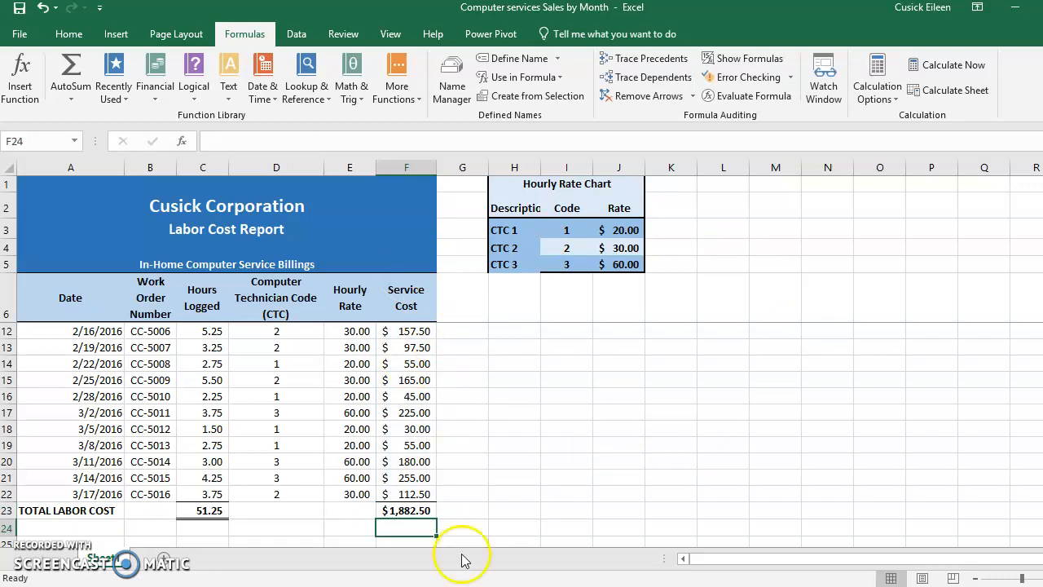
click(406, 511)
click(202, 510)
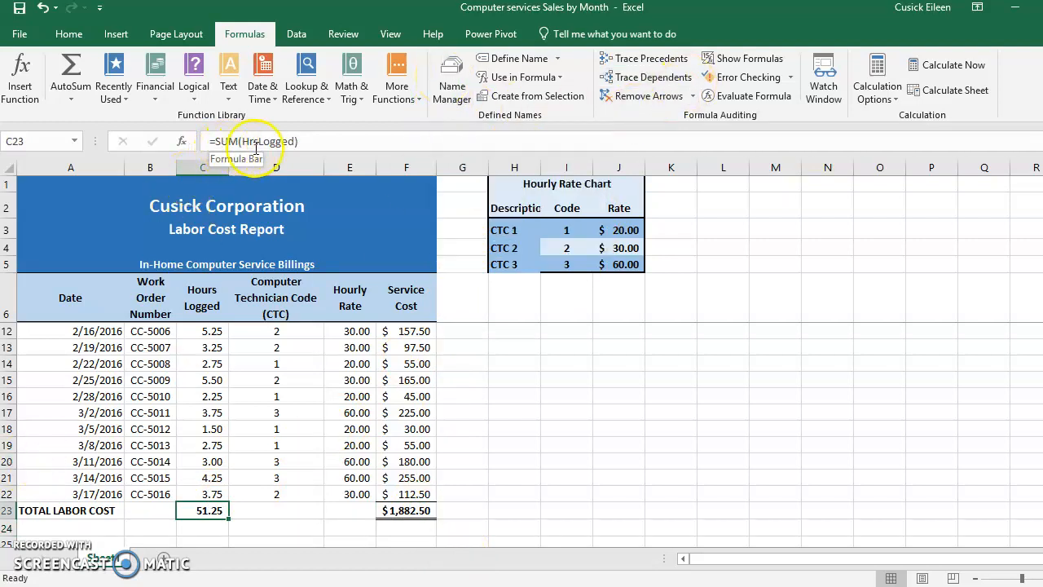
- Examine the formulas in the total service cost cell F23, service cost cell F13 and hourly rate cell E13
click(401, 510)
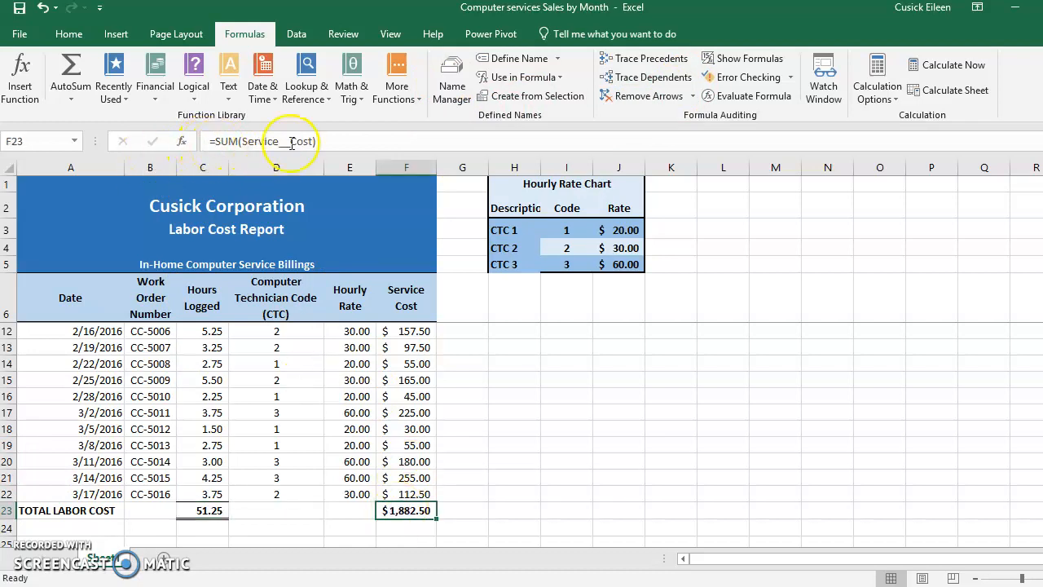
click(402, 347)
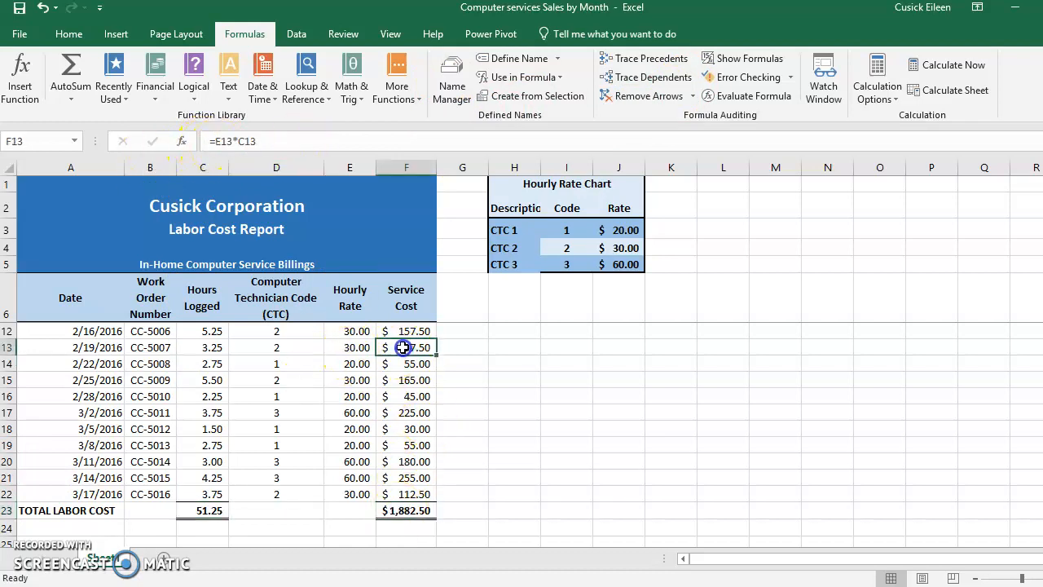
click(350, 347)
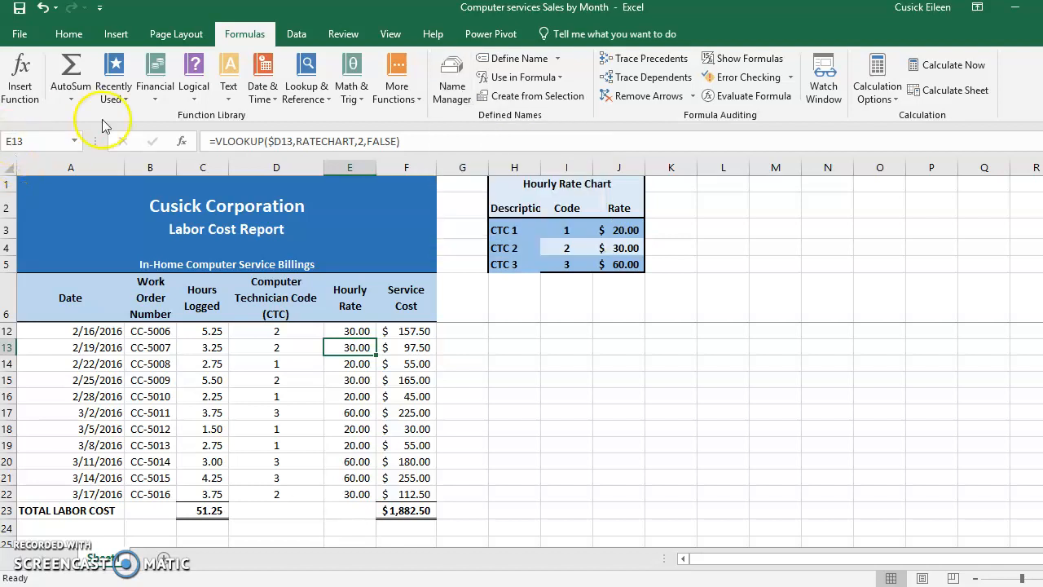
- Review the workbook's defined names in the Name Manager and the options for creating a new name, and close both dialogs
click(452, 81)
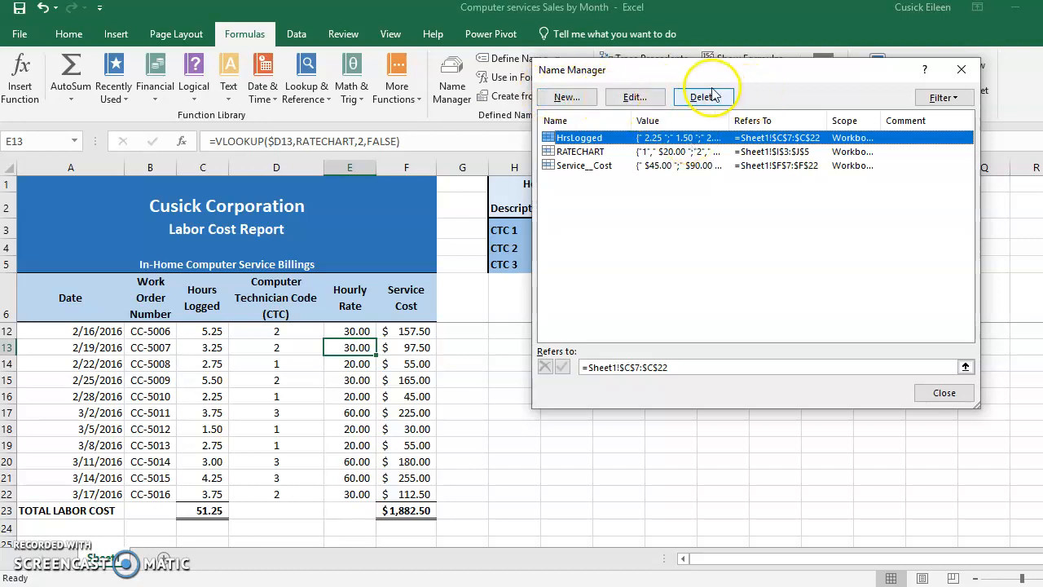
click(571, 97)
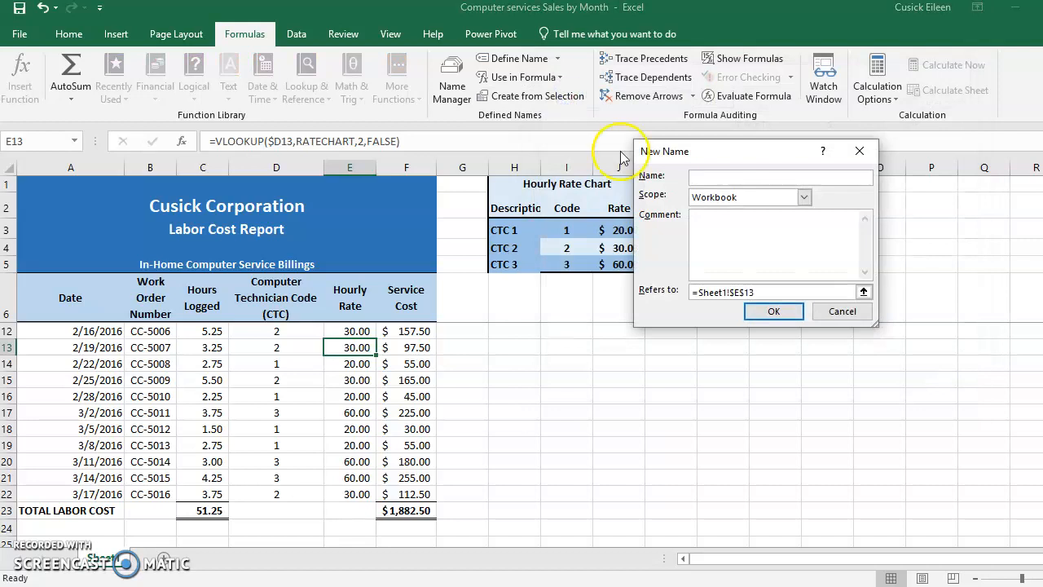
click(843, 312)
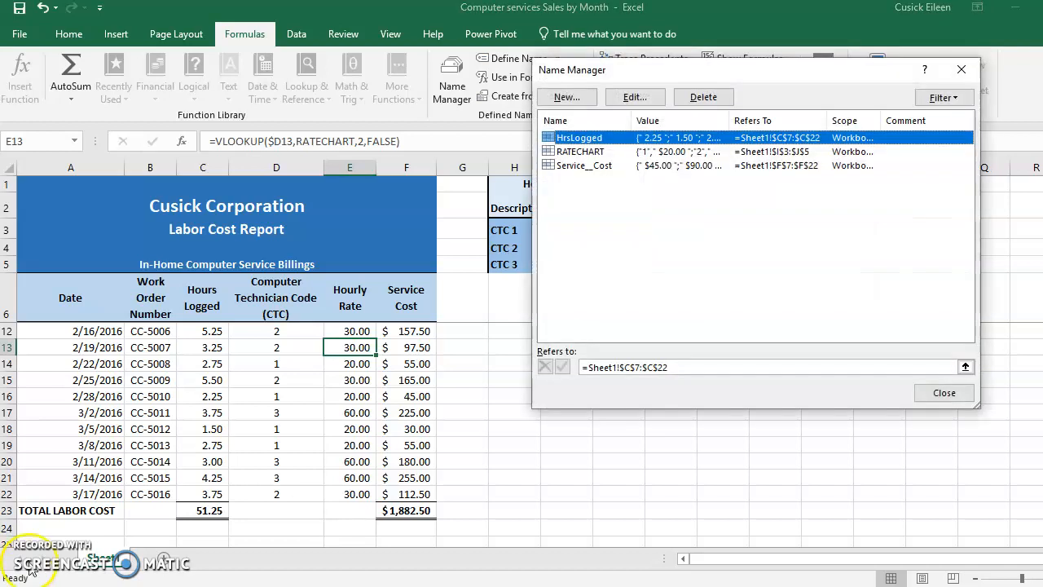
click(945, 393)
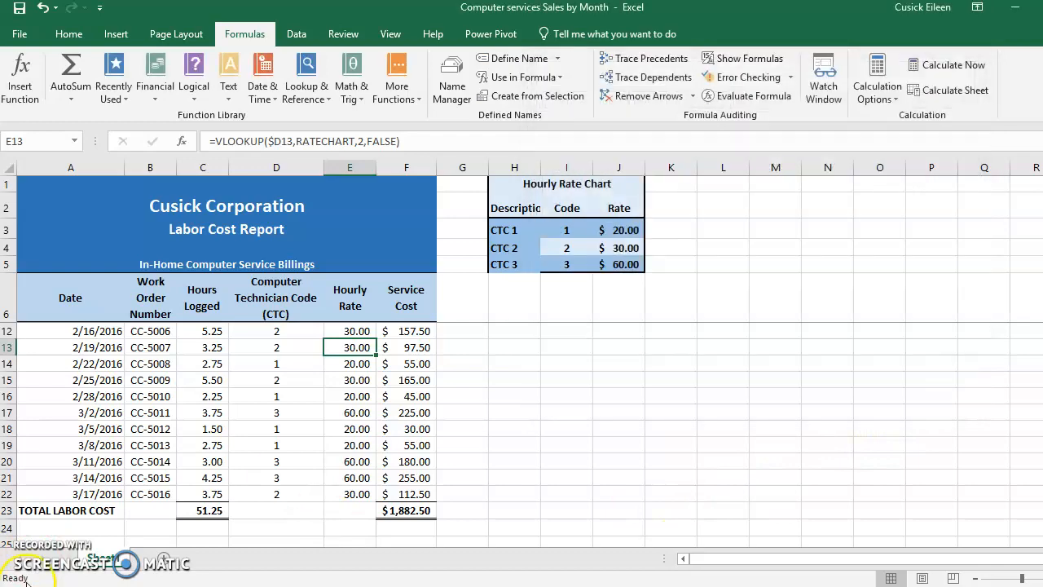